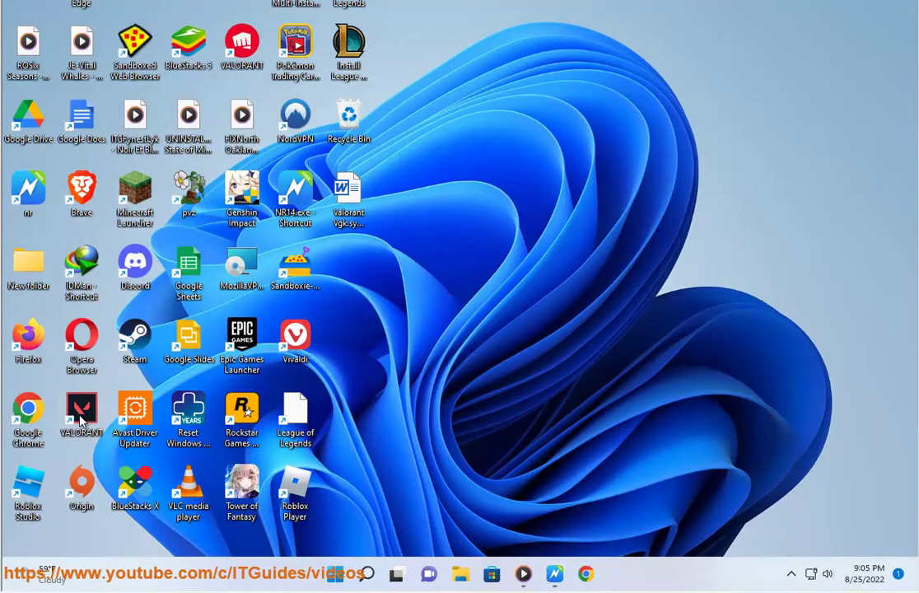
# Open the VALORANT shortcut's file location and browse to C:\Program Files\Riot Vanguard
pyautogui.rightClick(83, 443)
pyautogui.click(171, 252)
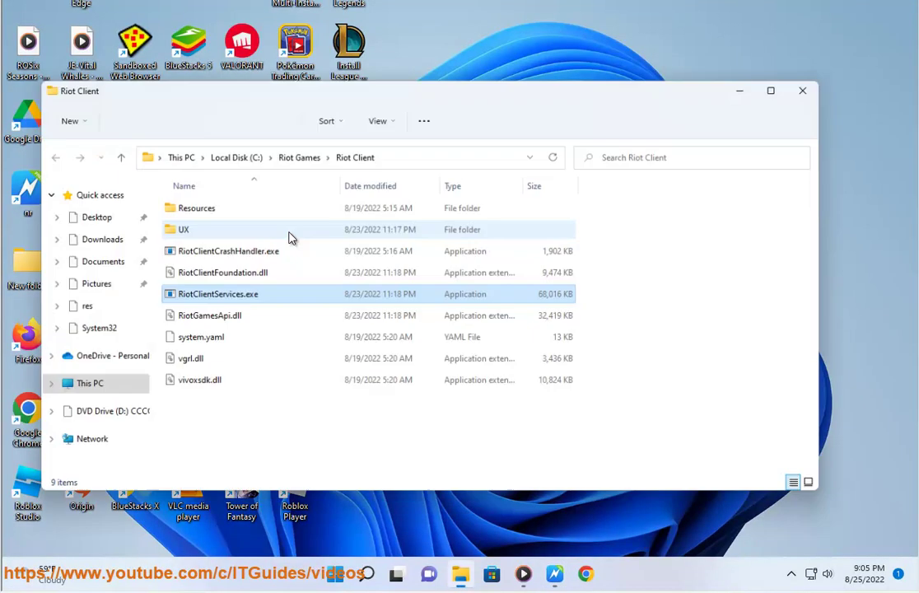
pyautogui.click(411, 155)
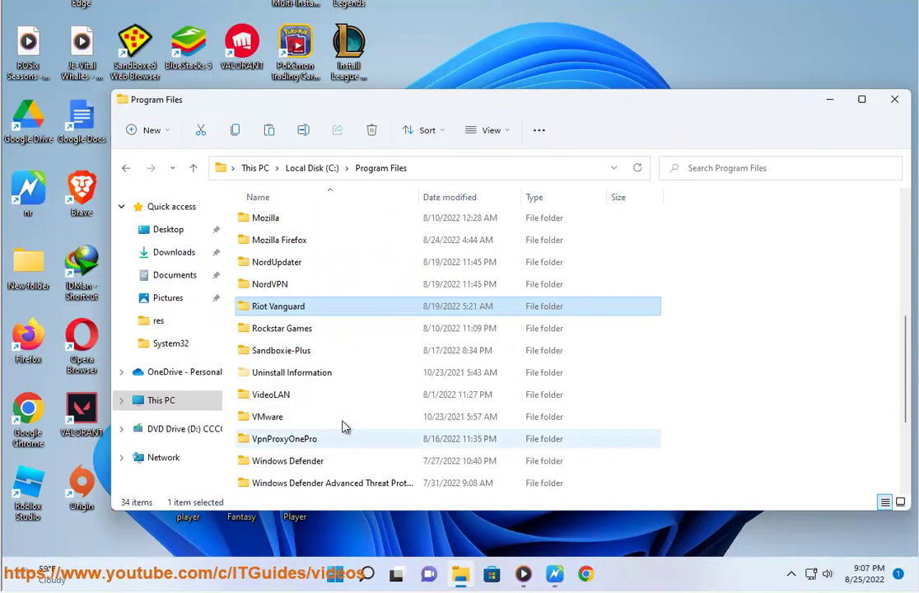
pyautogui.doubleClick(311, 310)
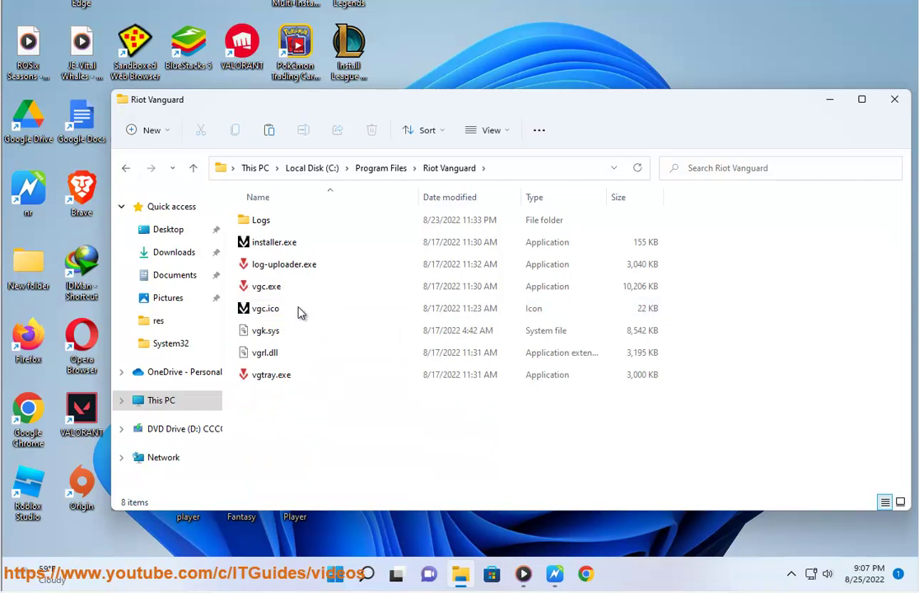
# Select vgk.sys and switch the folder view to Large icons
pyautogui.click(269, 334)
pyautogui.rightClick(271, 337)
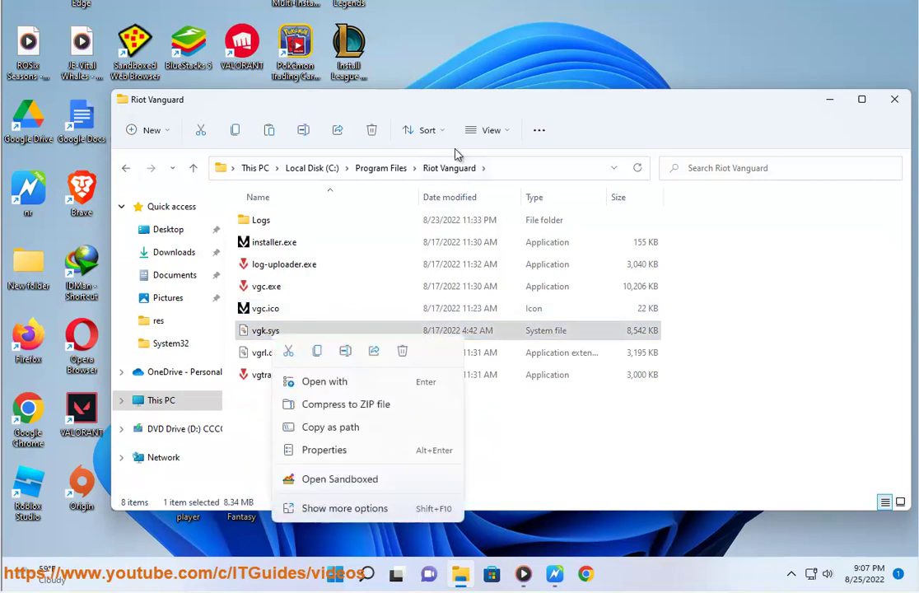
pyautogui.click(503, 134)
pyautogui.click(498, 187)
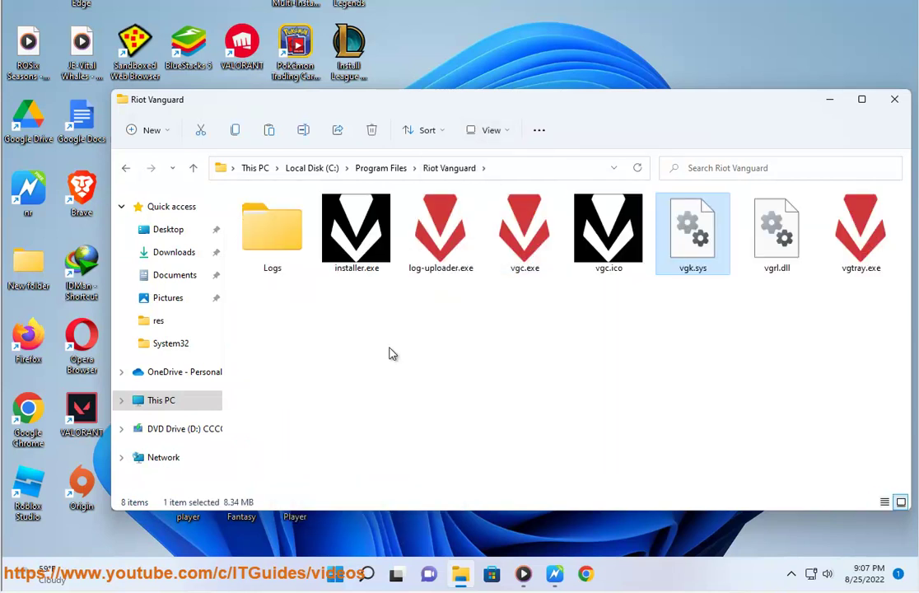
pyautogui.rightClick(712, 247)
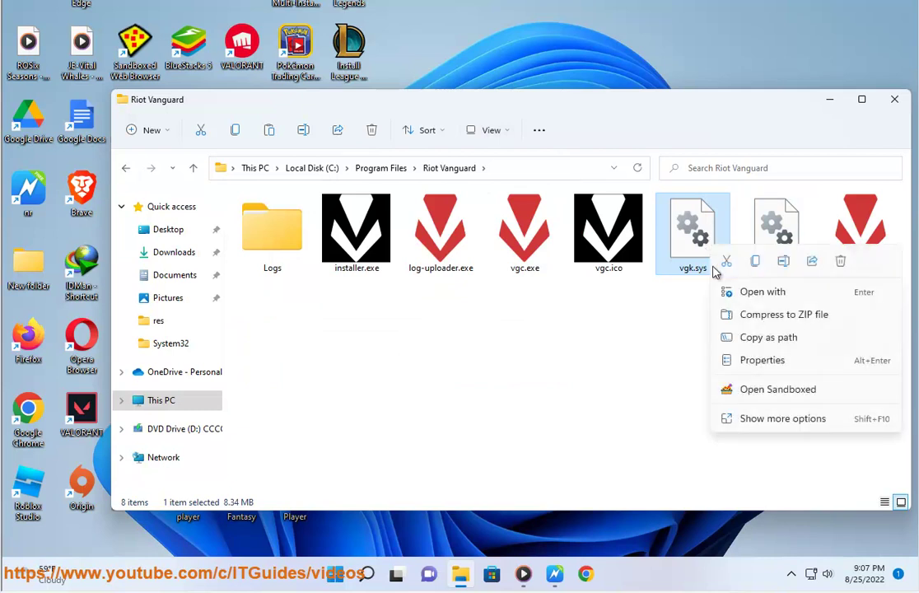
# Edit vgk.sys security permissions and allow Full control for ALL APPLICATION PACKAGES
pyautogui.click(735, 367)
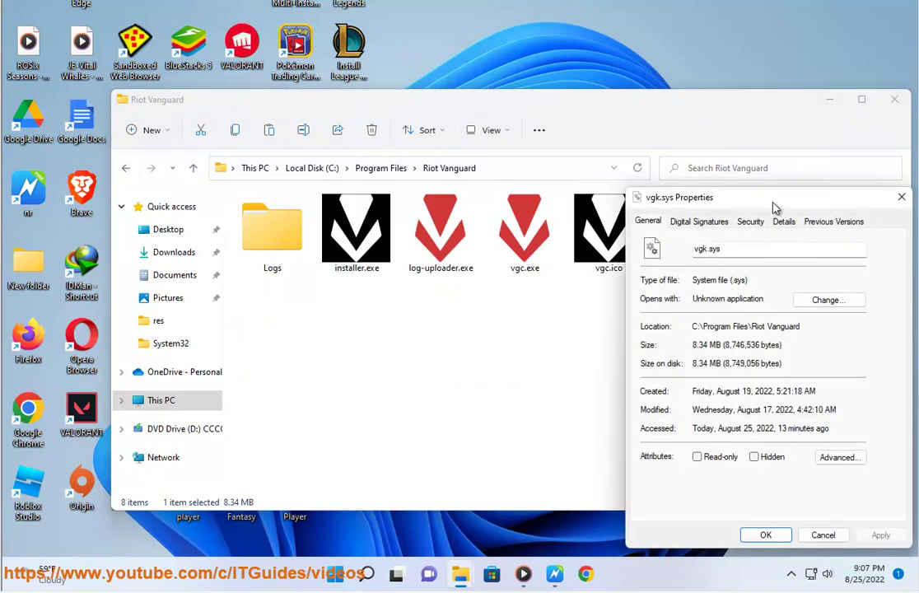
pyautogui.moveTo(772, 208); pyautogui.dragTo(353, 204)
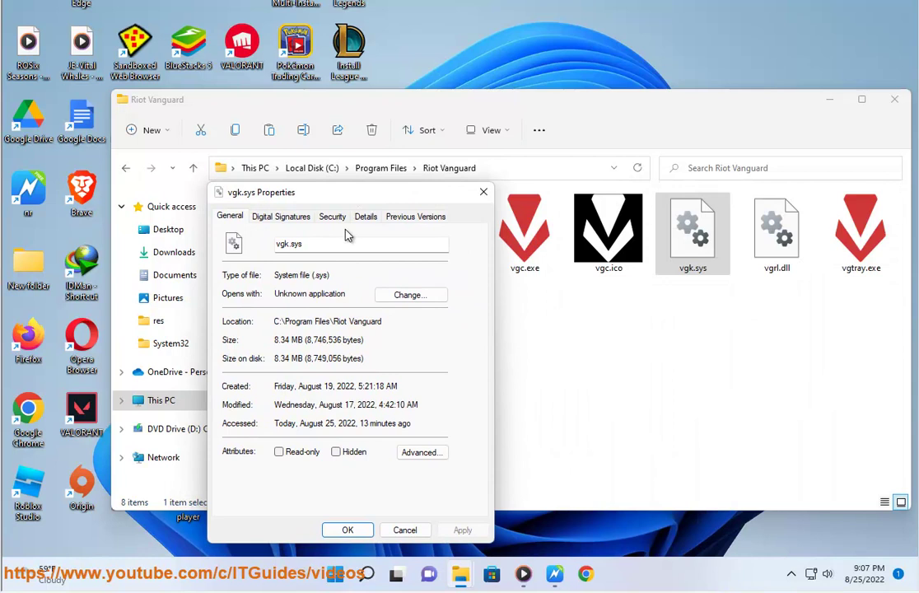
pyautogui.click(333, 216)
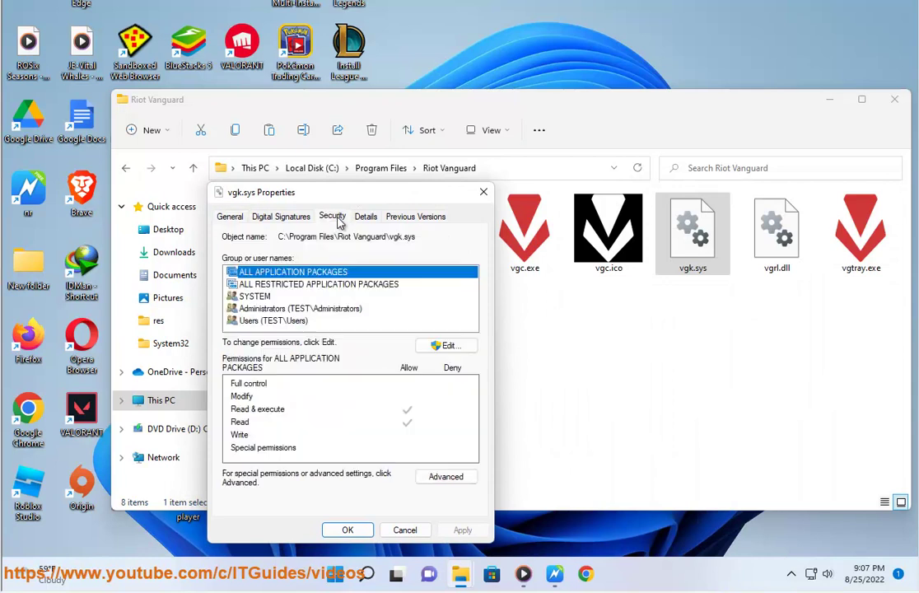
pyautogui.click(447, 348)
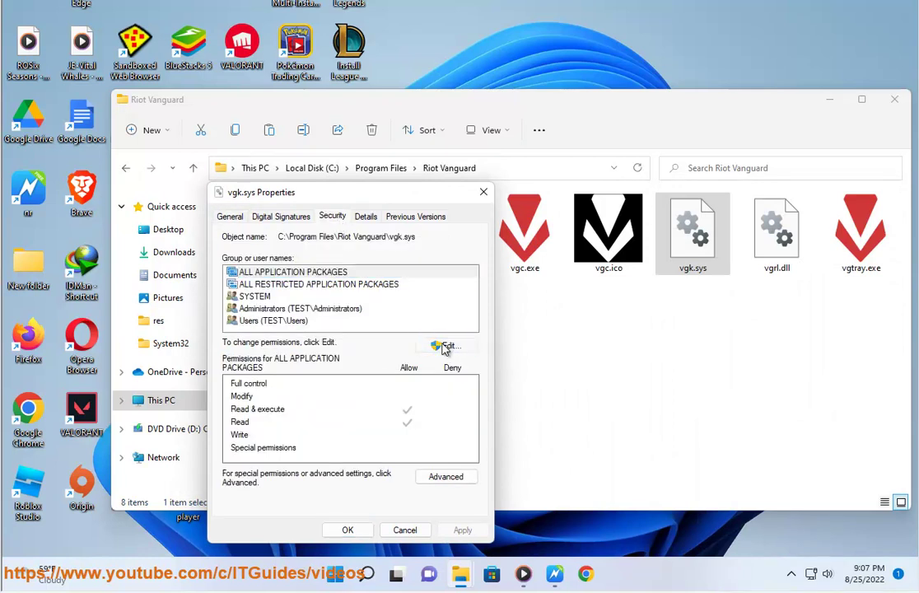
pyautogui.moveTo(357, 191); pyautogui.dragTo(658, 188)
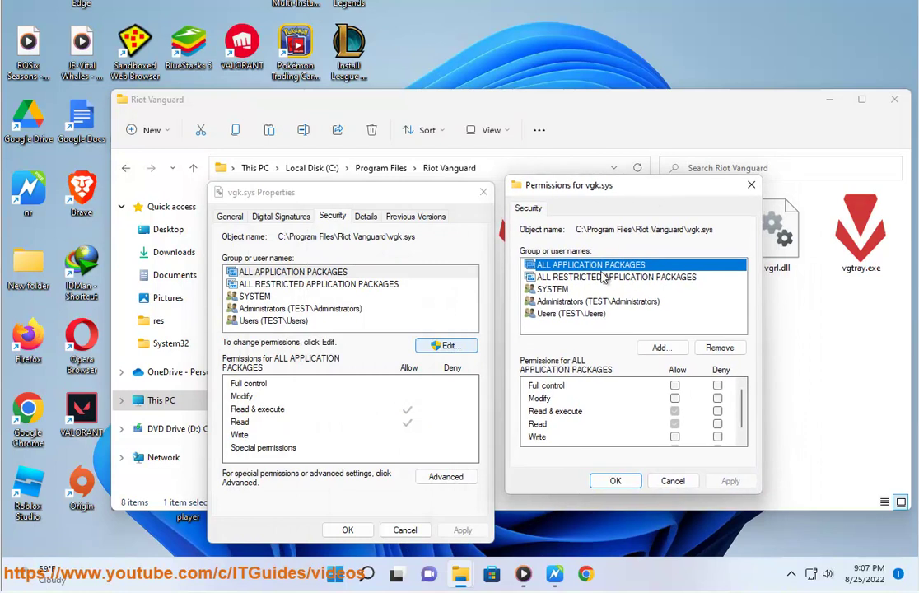
pyautogui.click(674, 385)
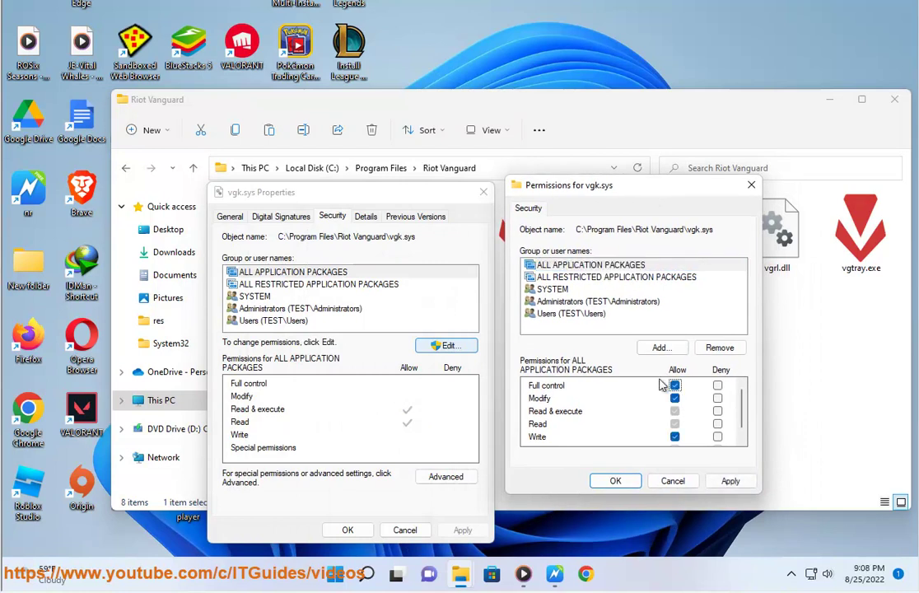
pyautogui.click(731, 483)
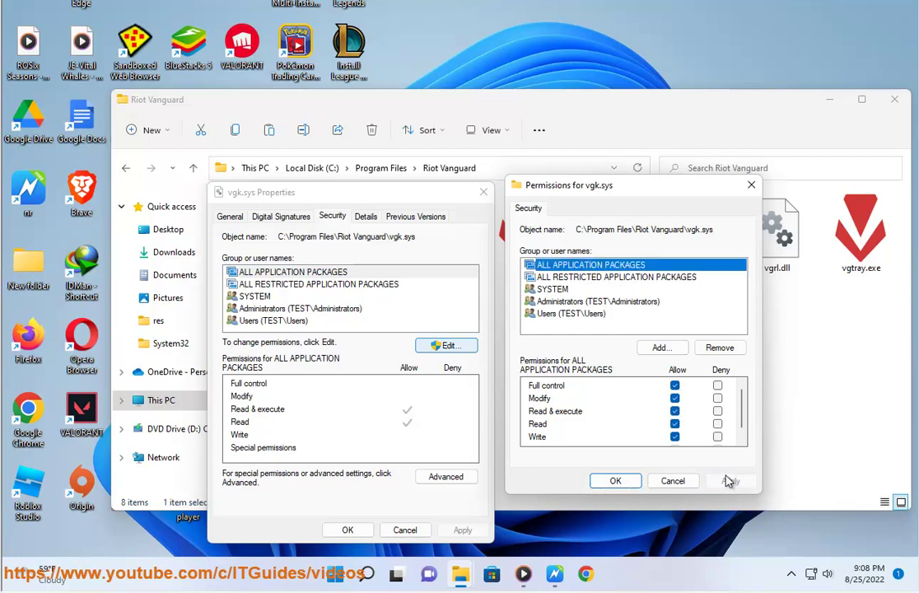
# Allow Full control for ALL RESTRICTED APPLICATION PACKAGES and Users, then confirm and close Properties
pyautogui.click(593, 278)
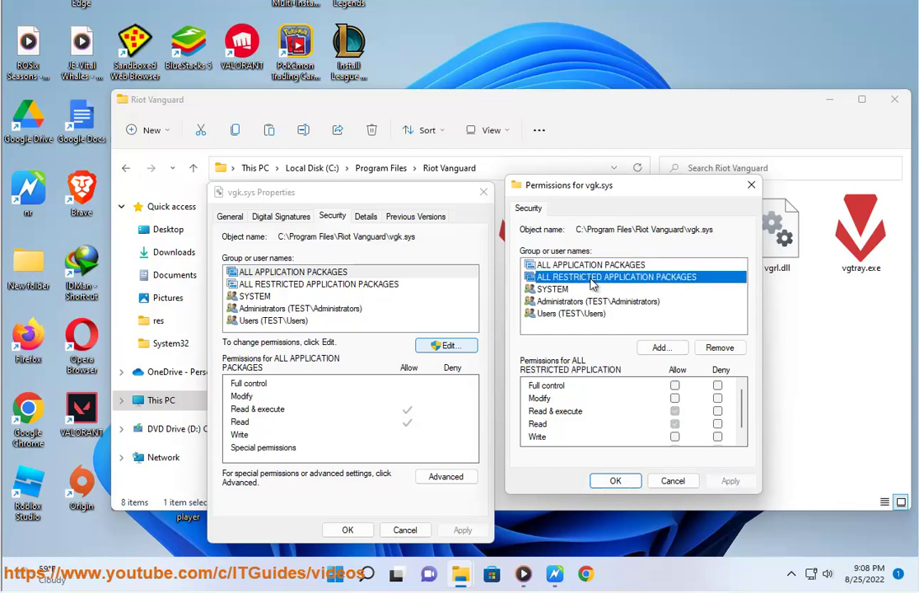
pyautogui.click(675, 386)
pyautogui.click(730, 481)
pyautogui.click(568, 290)
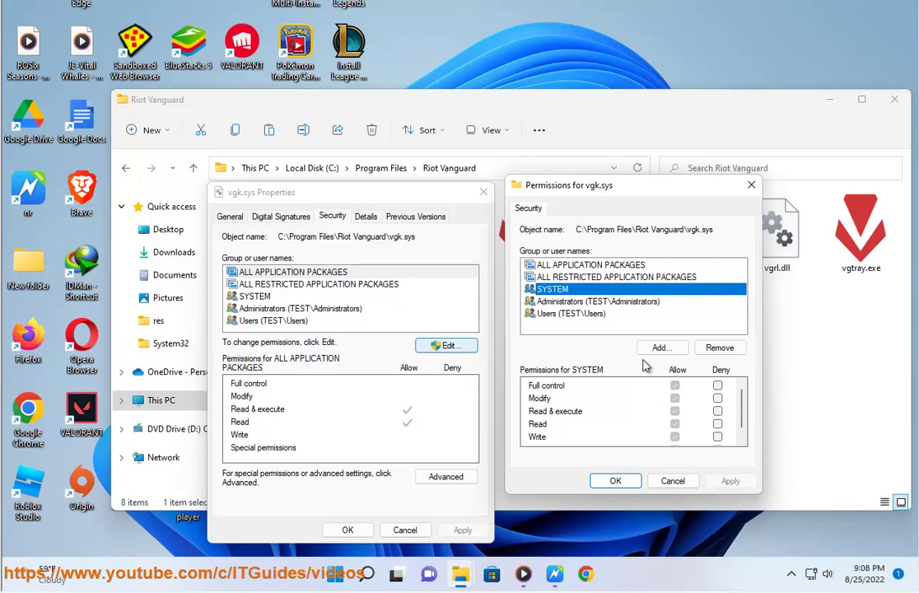
pyautogui.click(601, 303)
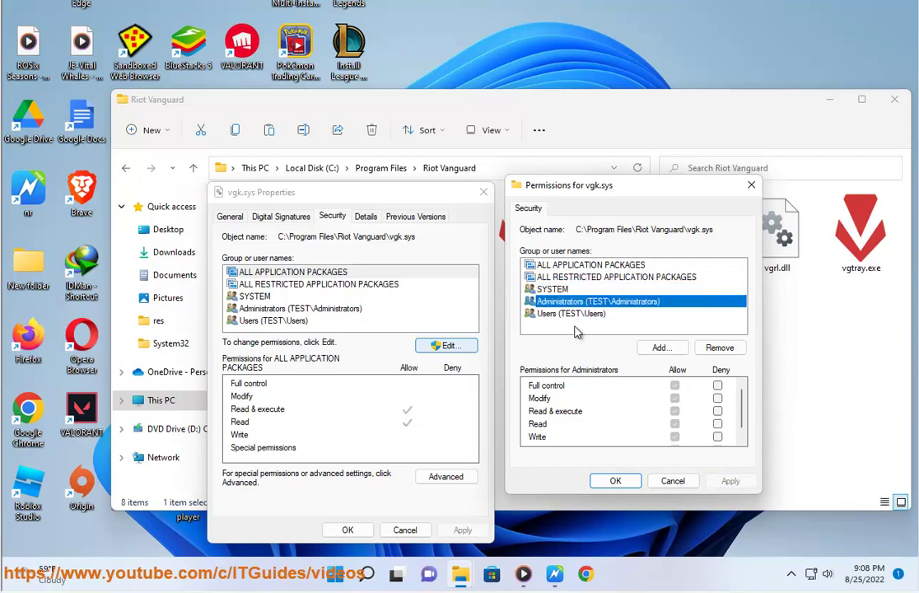
pyautogui.click(568, 315)
pyautogui.click(675, 386)
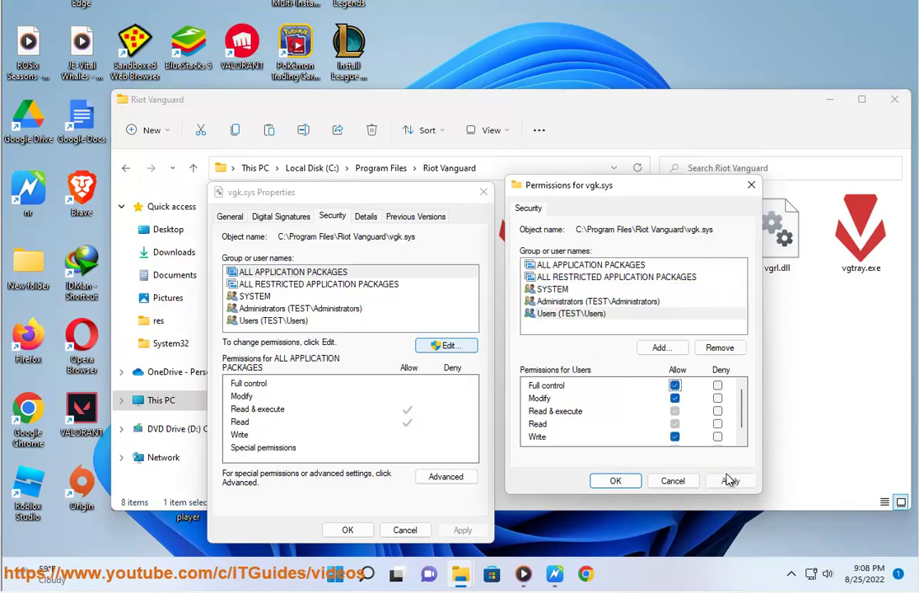
pyautogui.click(730, 480)
pyautogui.click(614, 481)
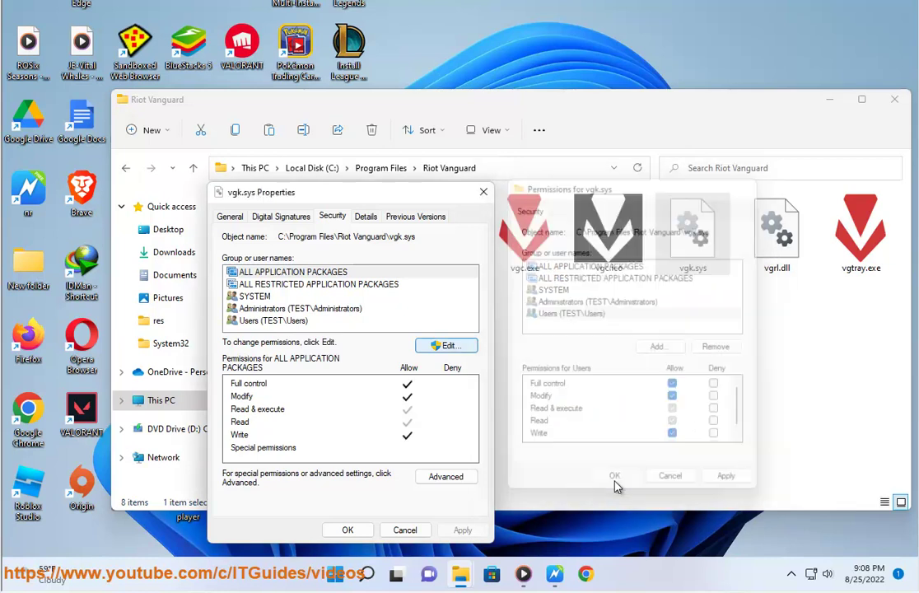
pyautogui.click(347, 529)
# Close the Riot Vanguard folder and dismiss the Start menu power options without restarting
pyautogui.click(891, 99)
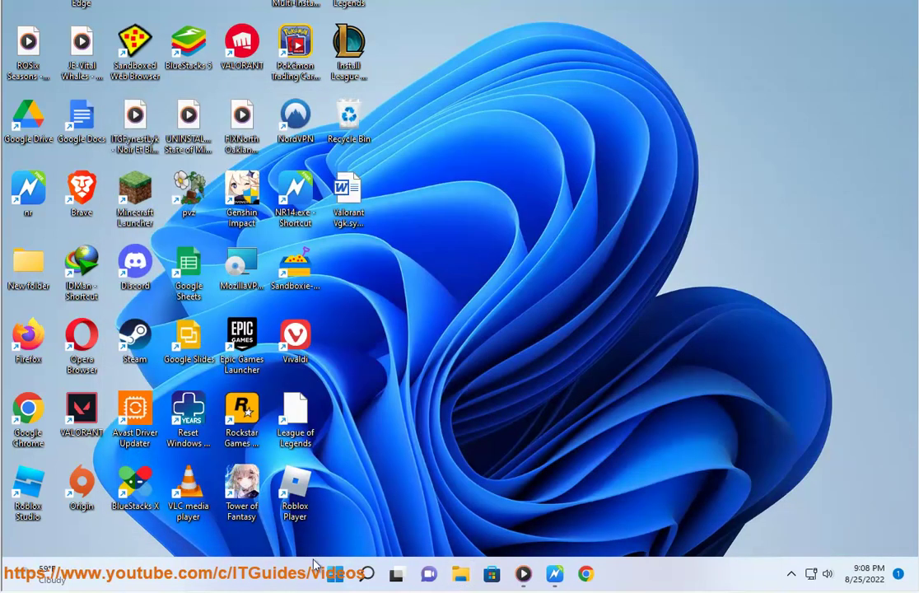
pyautogui.click(335, 573)
pyautogui.click(635, 527)
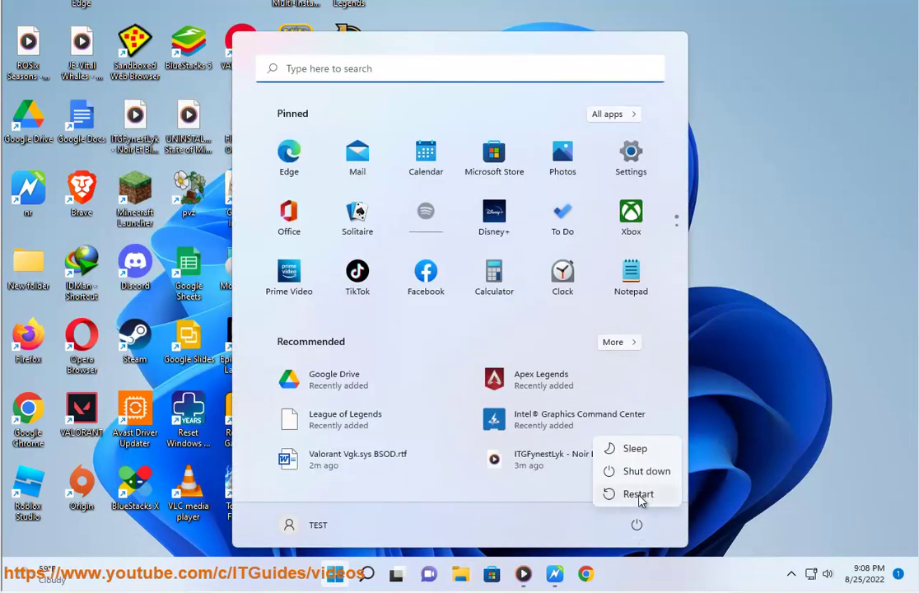
pyautogui.click(606, 538)
# In the instruction document, highlight the note about uninstalling Riot Vanguard
pyautogui.click(554, 574)
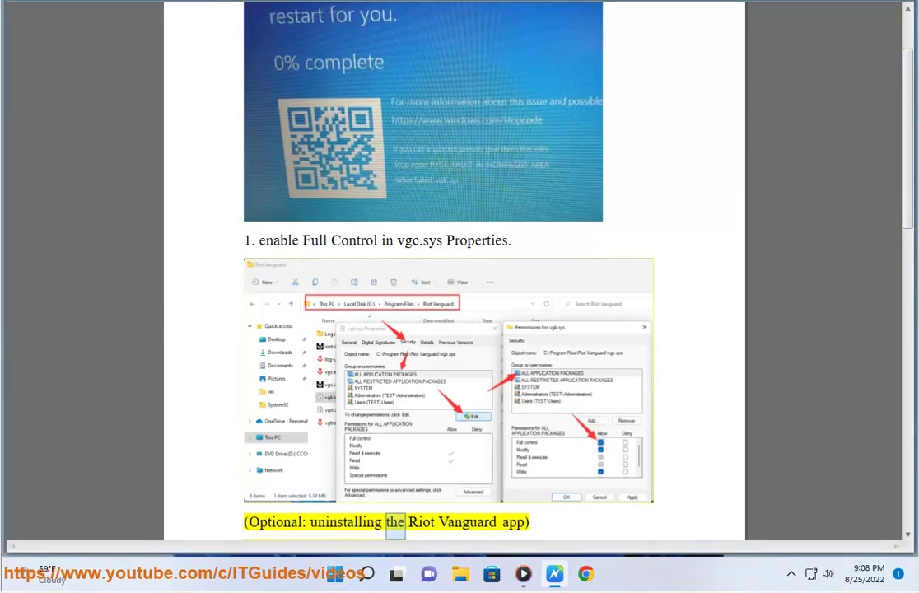
pyautogui.scroll(-1, 596, 272)
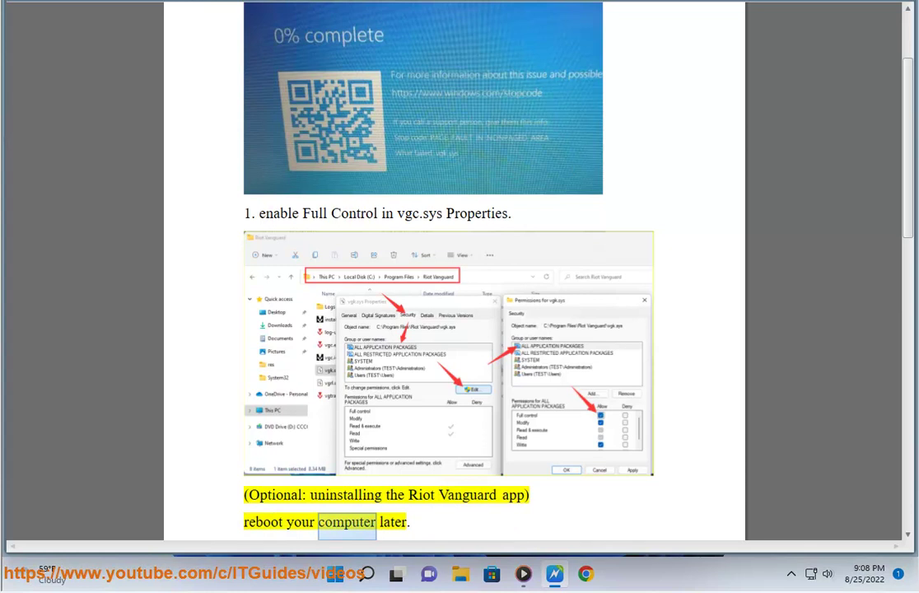
pyautogui.scroll(-1, 504, 237)
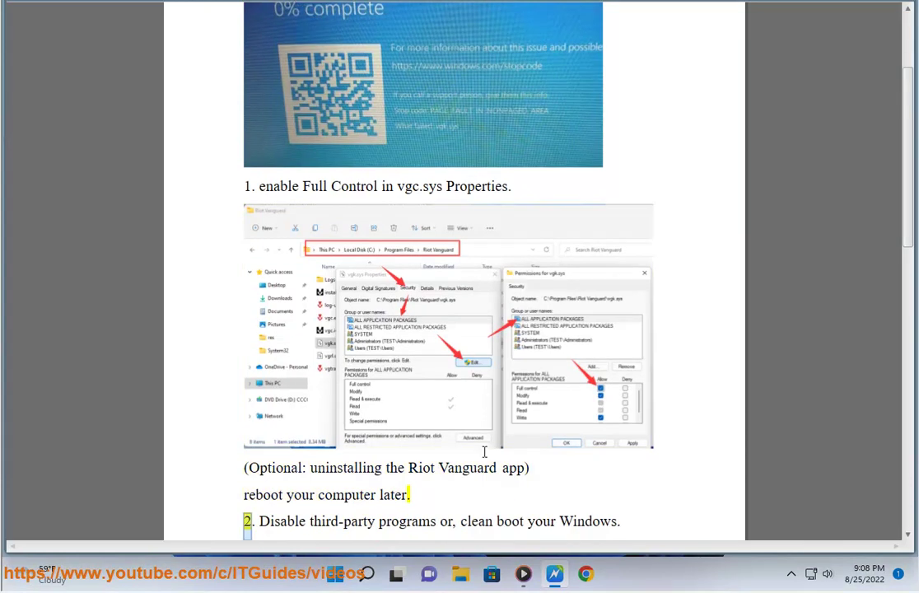
pyautogui.moveTo(503, 467); pyautogui.dragTo(296, 469)
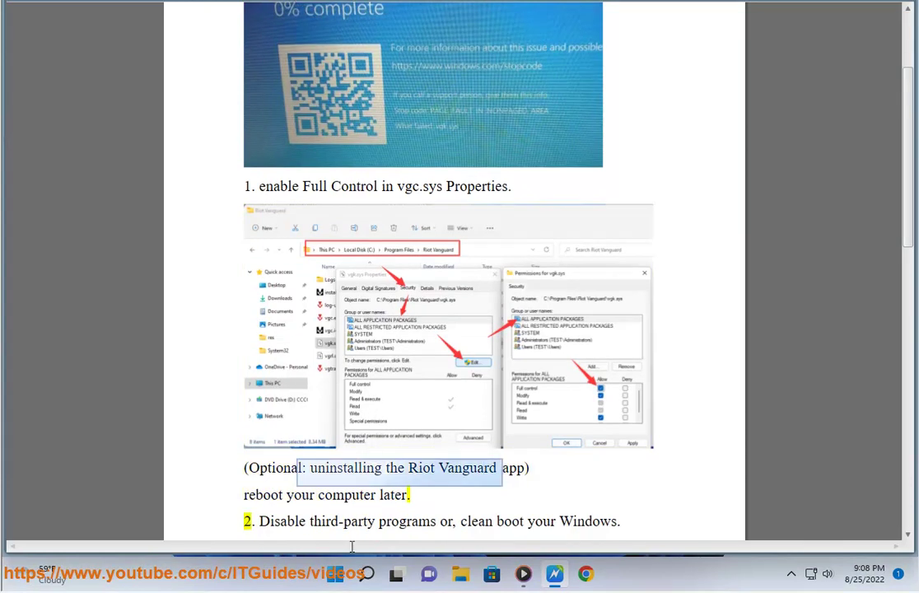
# Launch Settings from the Start menu, then close it again
pyautogui.click(341, 581)
pyautogui.click(626, 151)
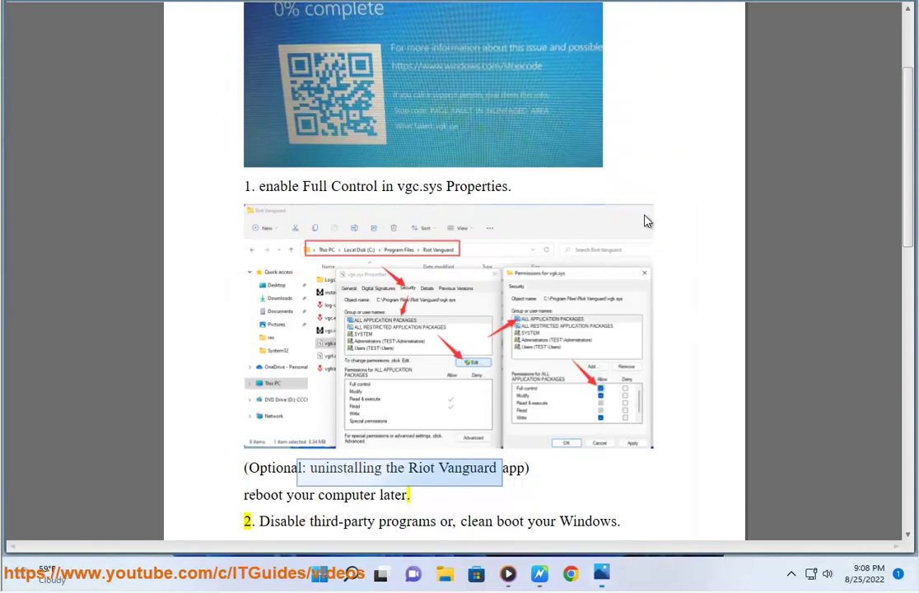
pyautogui.click(827, 4)
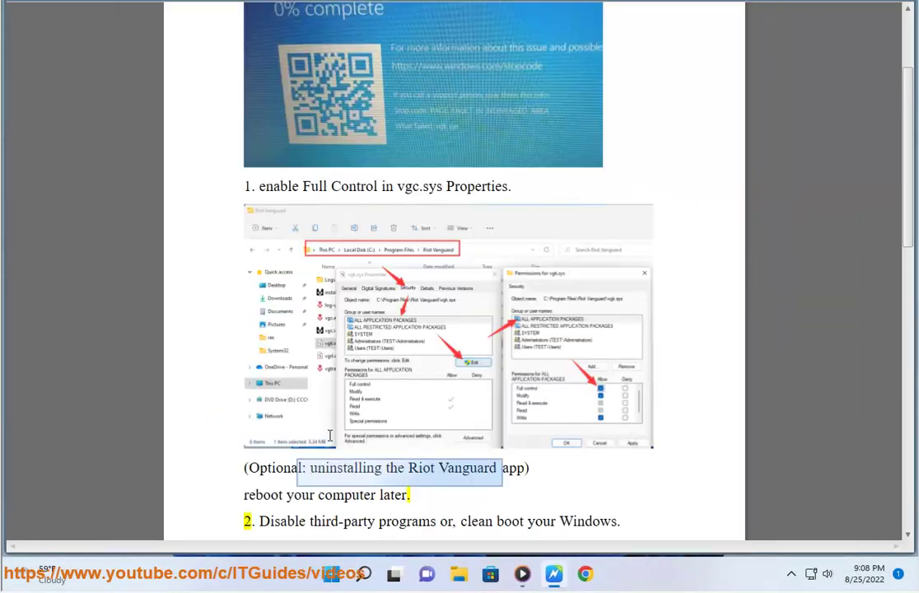
# Go to Settings > Apps > Apps & features
pyautogui.click(335, 574)
pyautogui.click(631, 156)
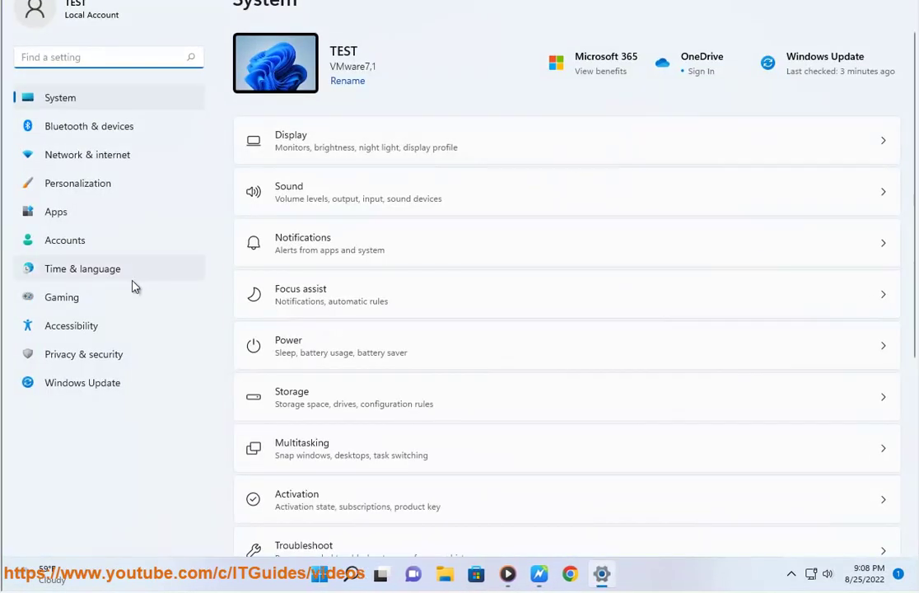
pyautogui.click(59, 213)
pyautogui.click(325, 74)
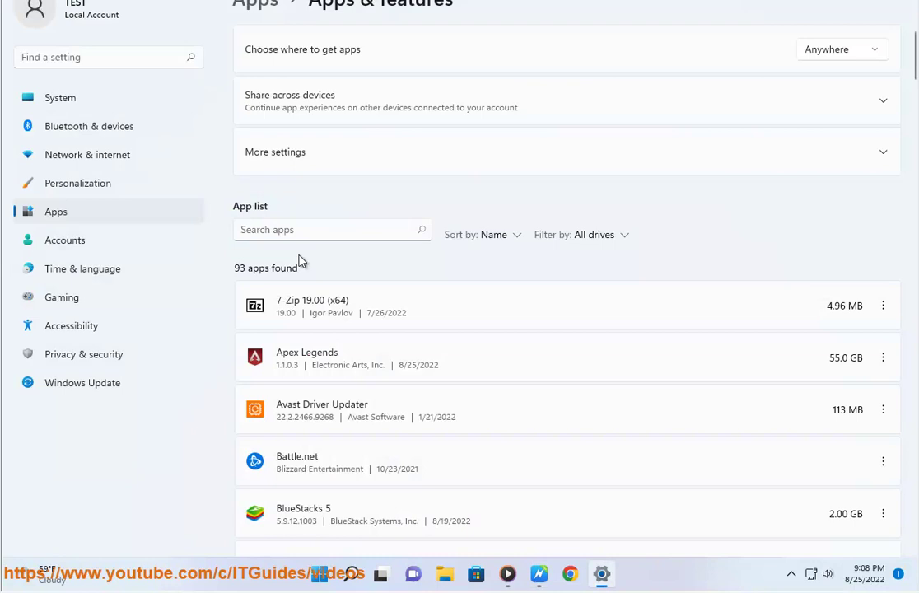
# Search installed apps for 'rio' and view Riot Vanguard's actions without uninstalling
pyautogui.click(295, 229)
pyautogui.write('rio')
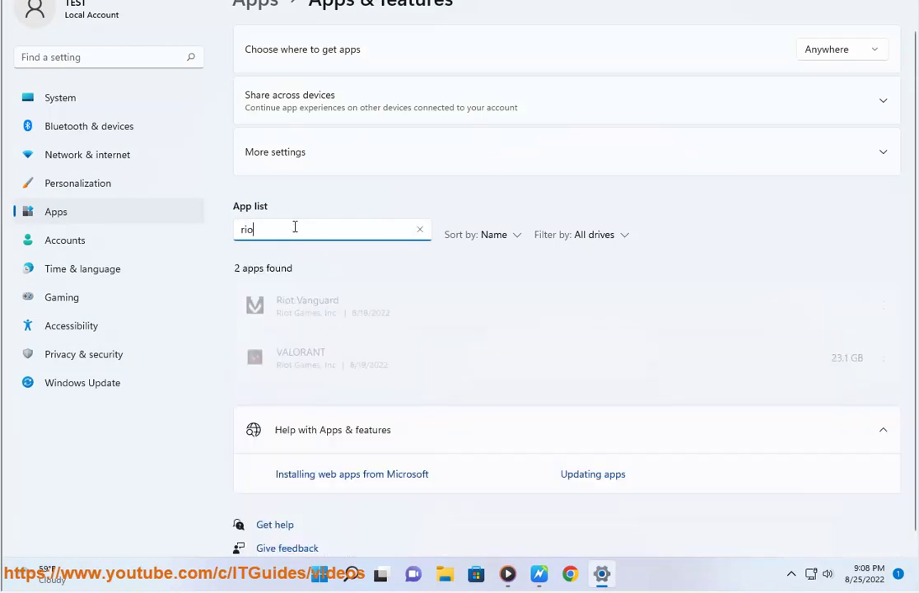
pyautogui.click(882, 306)
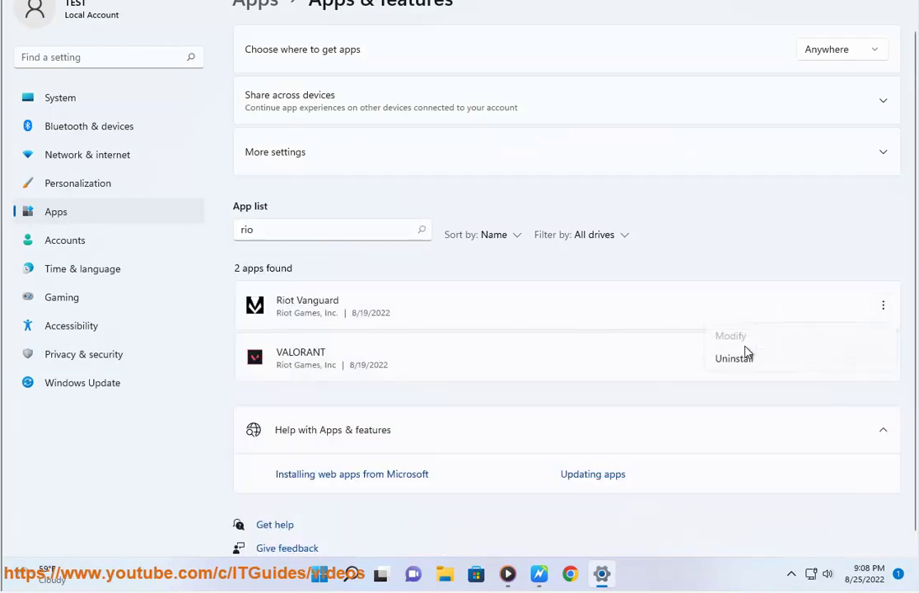
pyautogui.click(763, 260)
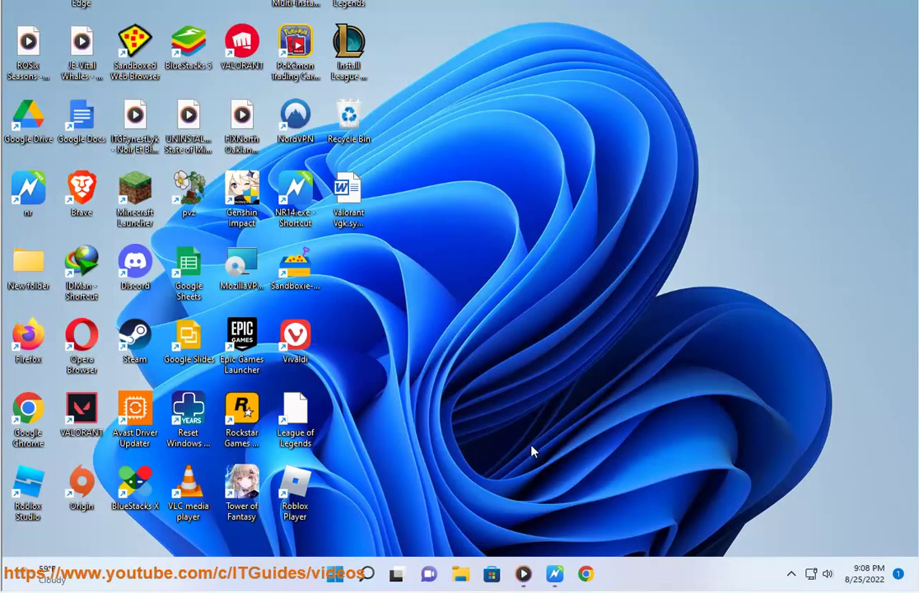
# Open Task Manager via a 'TASK' search, verify all Startup apps are Disabled, and close it
pyautogui.click(554, 572)
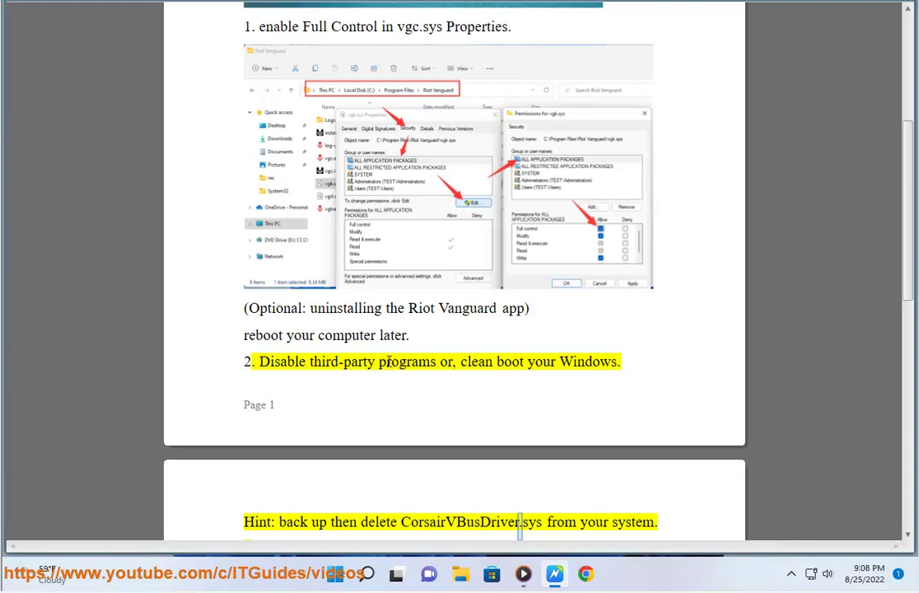
pyautogui.click(366, 574)
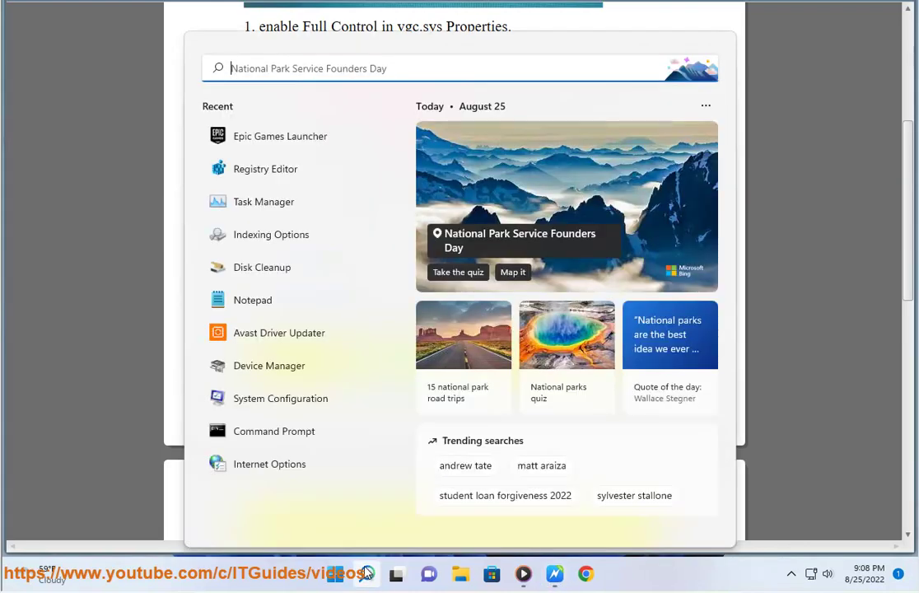
pyautogui.write('TASK Manager')
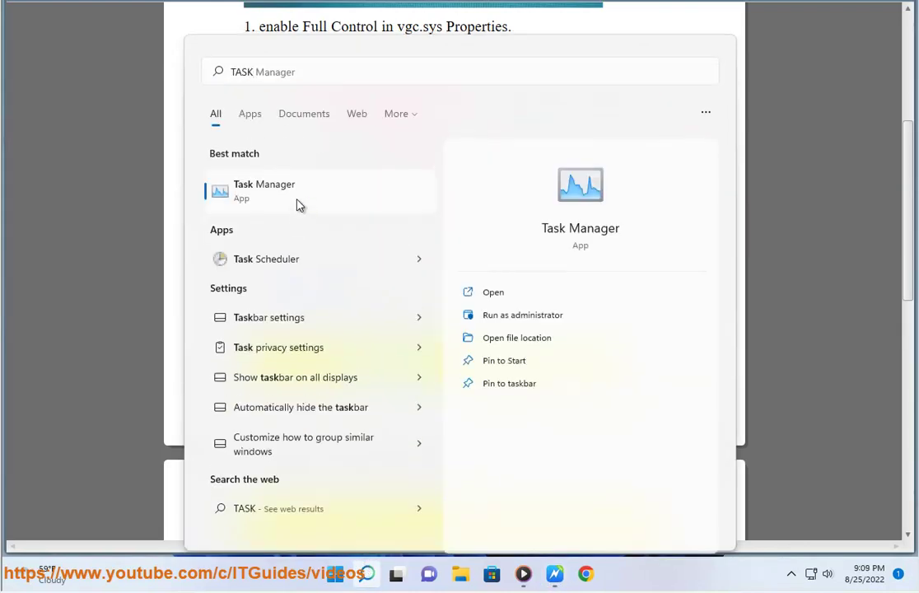
pyautogui.click(299, 205)
pyautogui.click(450, 117)
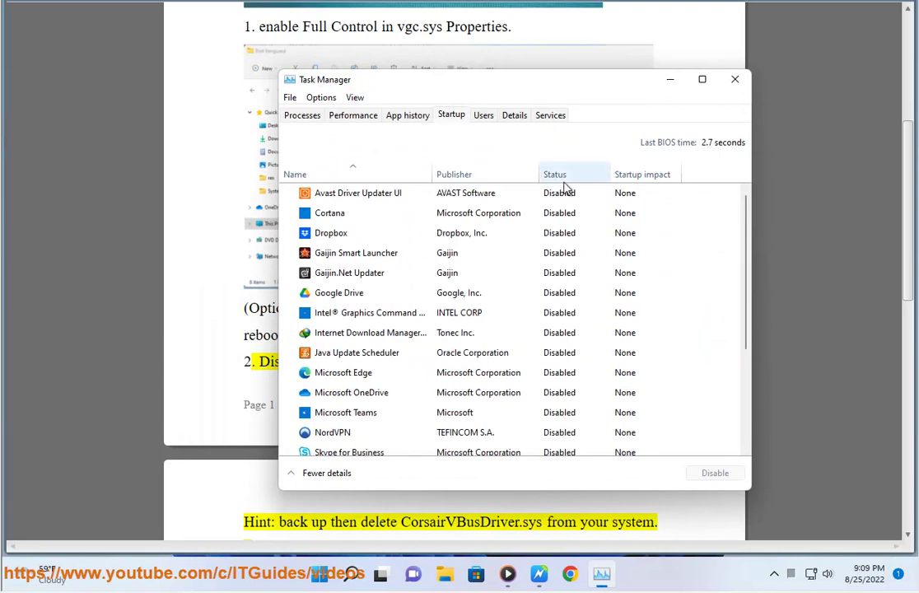
pyautogui.click(734, 79)
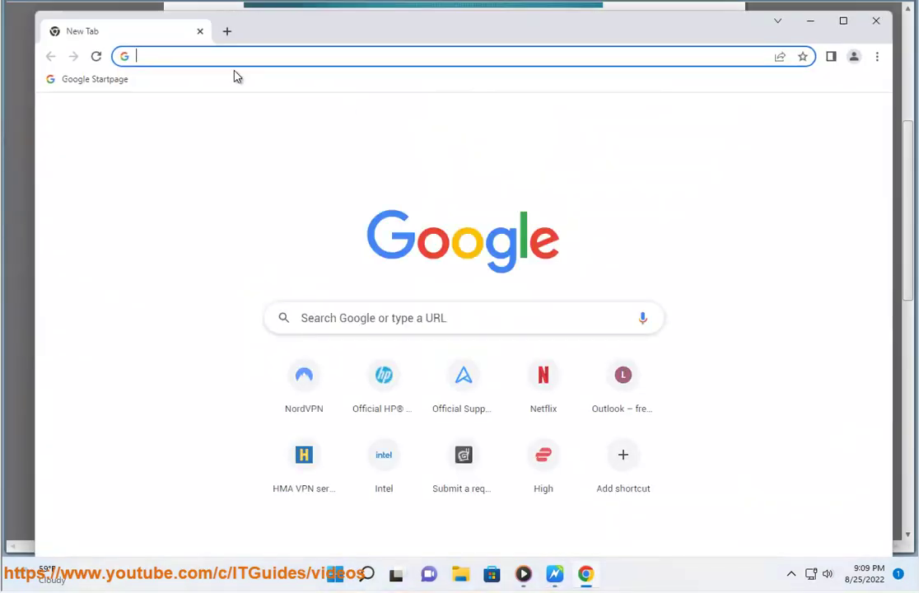
# Search Google for 'CLEAN BOOT WINDOWS', then launch System Configuration via an 'MSC' search
pyautogui.write('C')
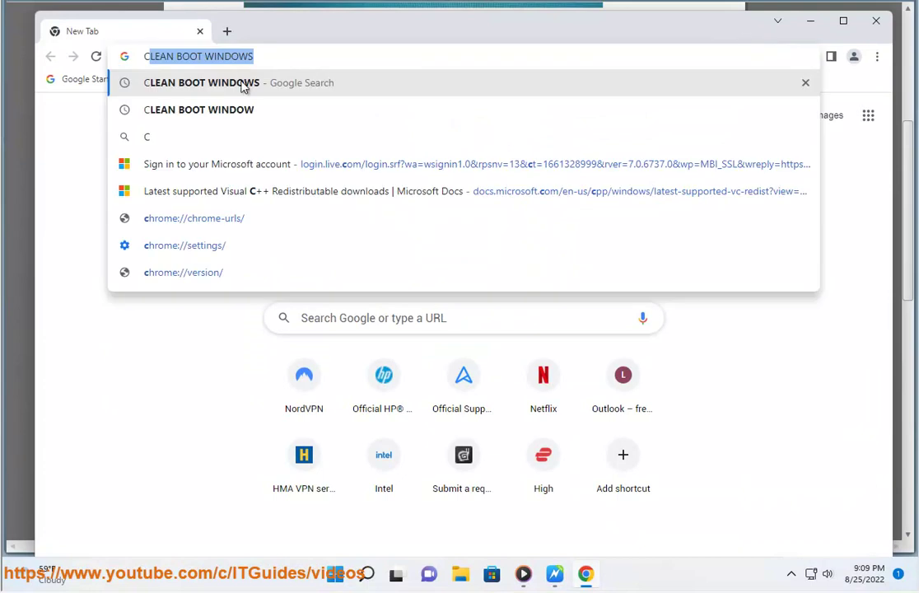
pyautogui.press('Return')
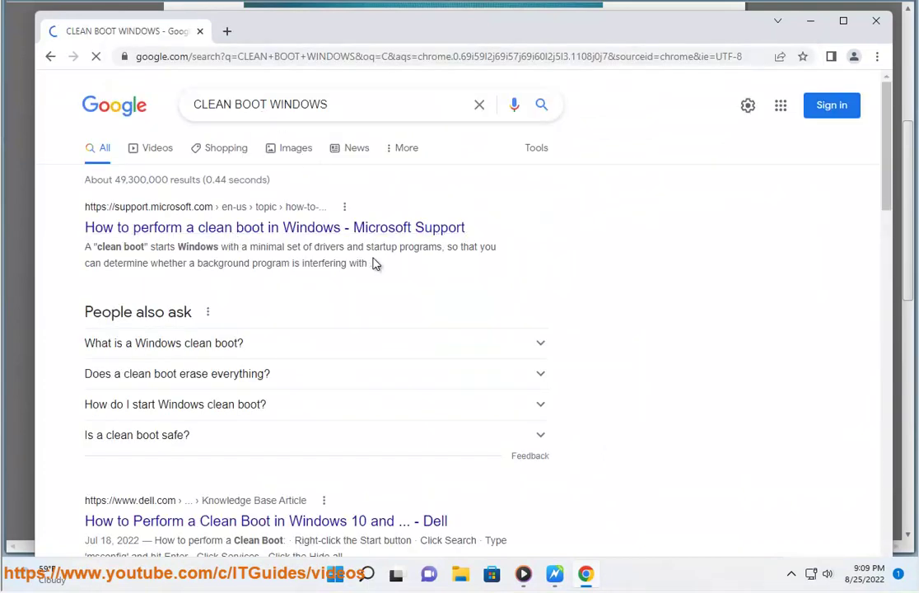
pyautogui.click(369, 568)
pyautogui.write('MSC')
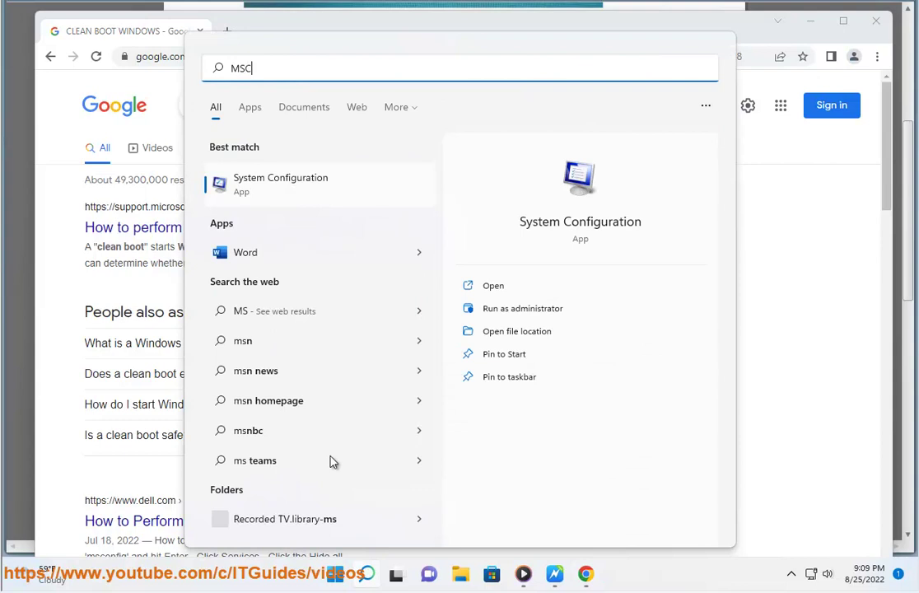
pyautogui.click(274, 200)
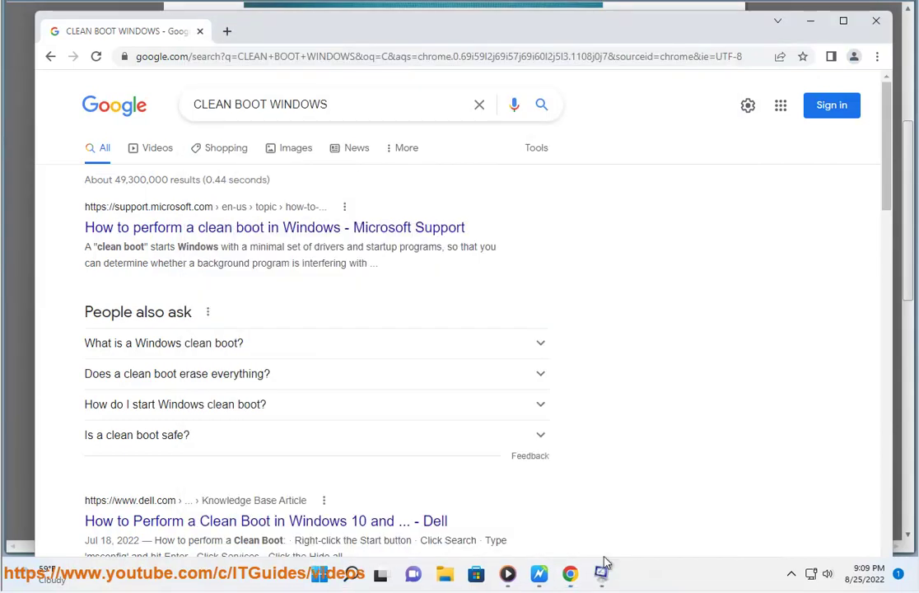
# Hide Microsoft services, disable all others except vgc, then cancel without saving
pyautogui.click(351, 151)
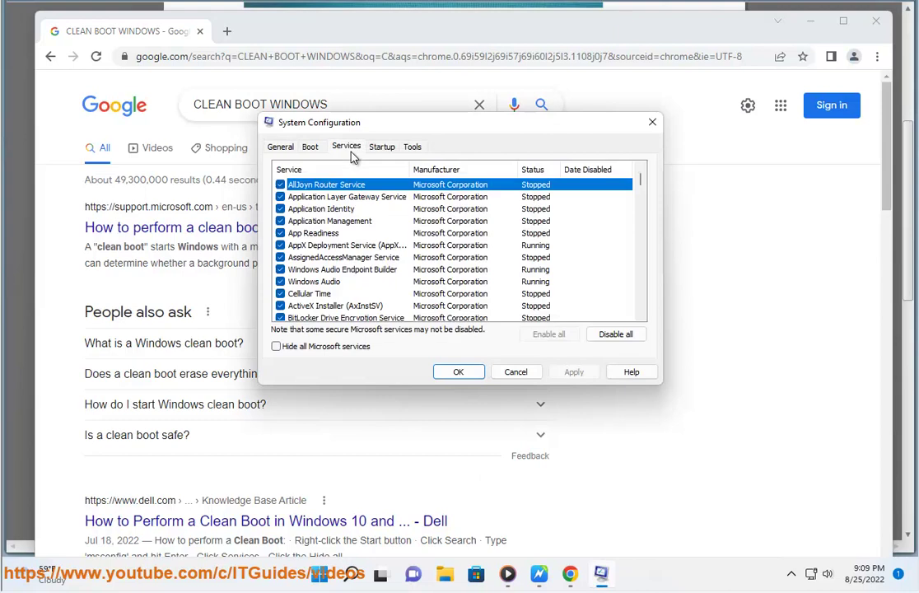
pyautogui.click(288, 347)
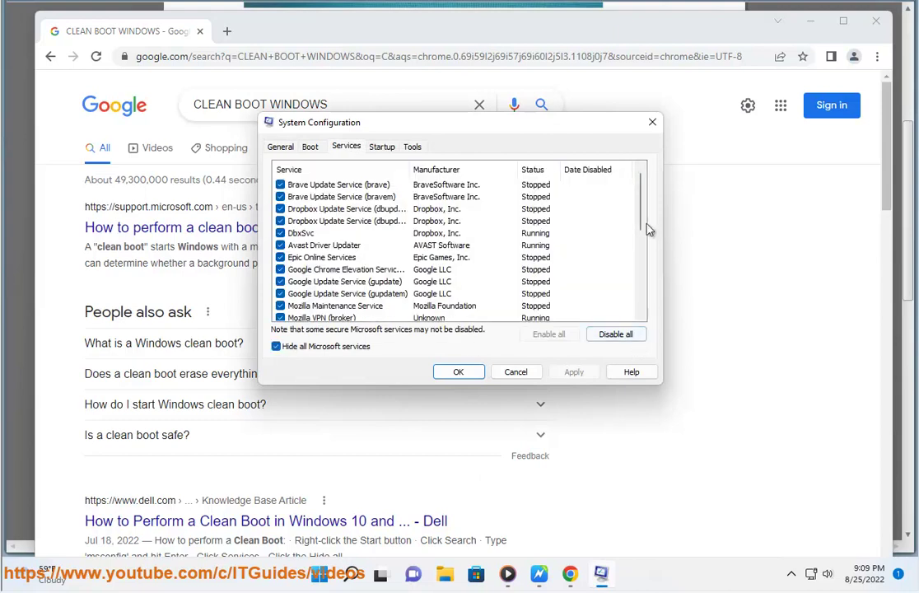
pyautogui.moveTo(640, 219); pyautogui.dragTo(638, 286)
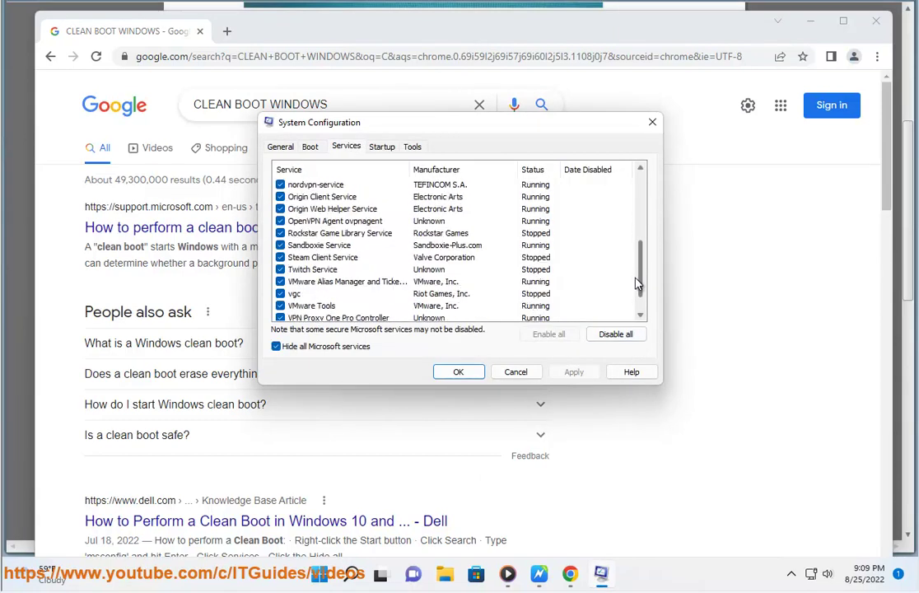
pyautogui.click(634, 337)
pyautogui.click(279, 293)
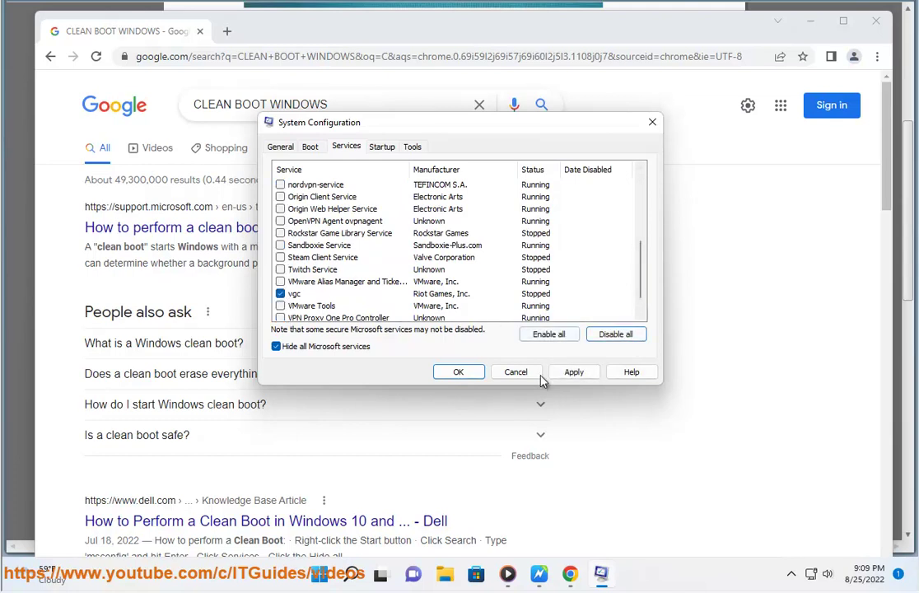
pyautogui.click(434, 296)
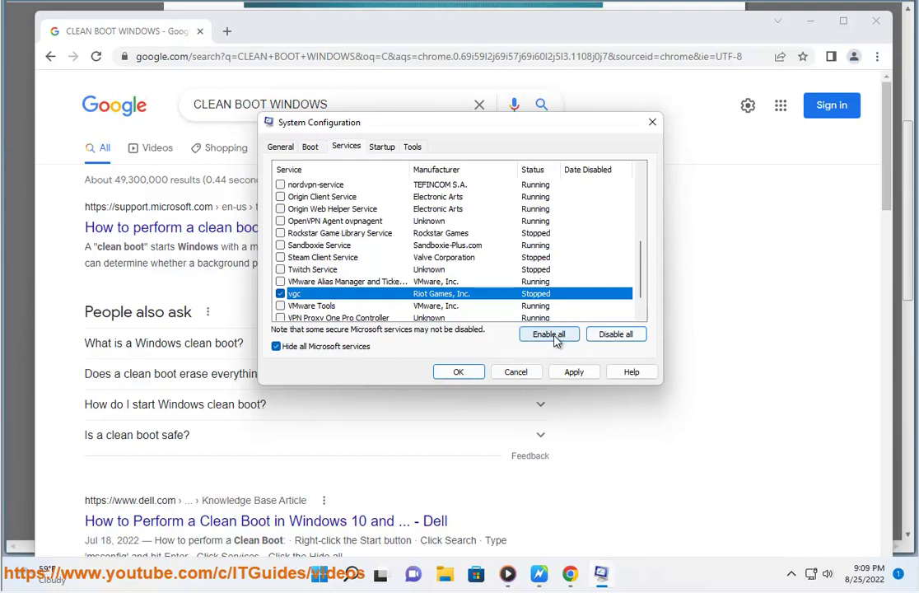
pyautogui.click(606, 336)
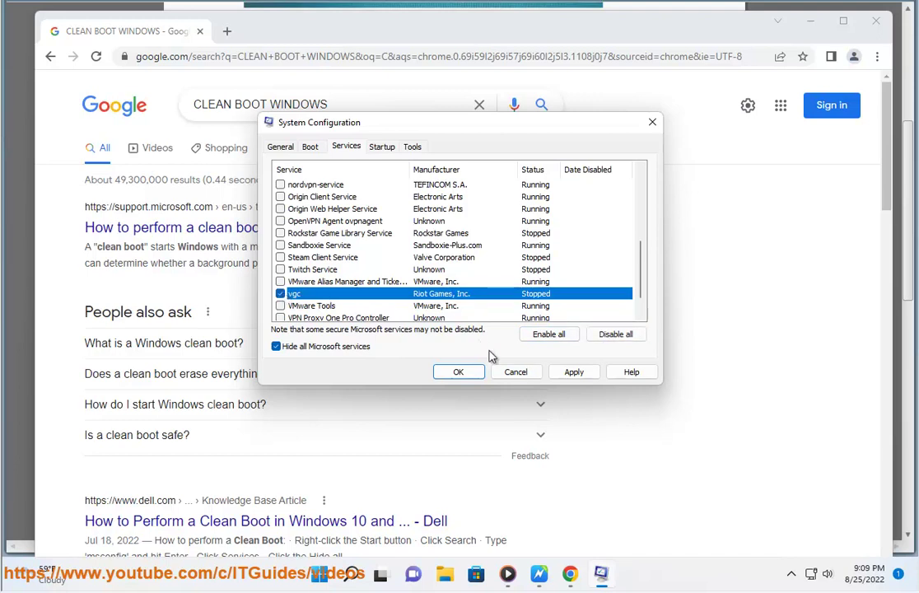
pyautogui.click(527, 375)
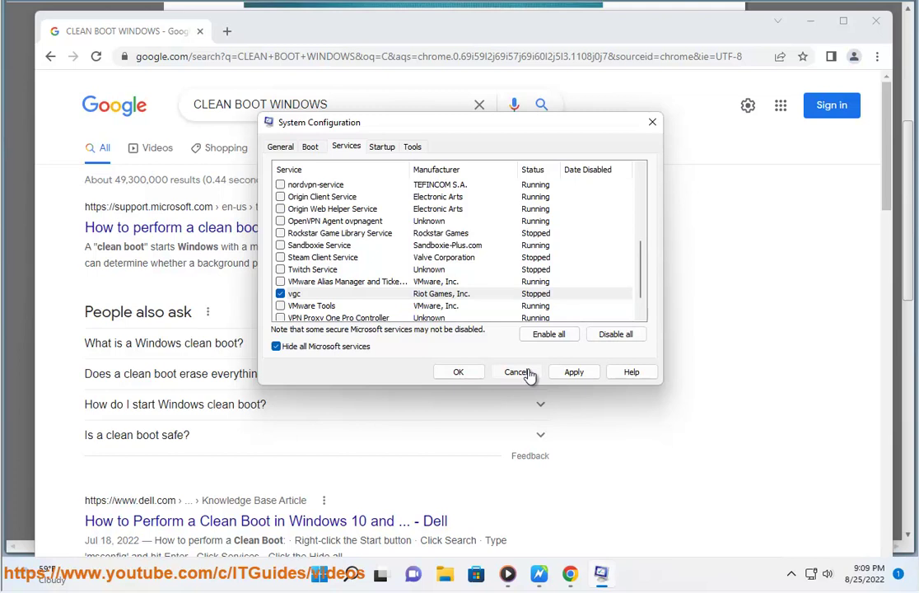
pyautogui.click(810, 21)
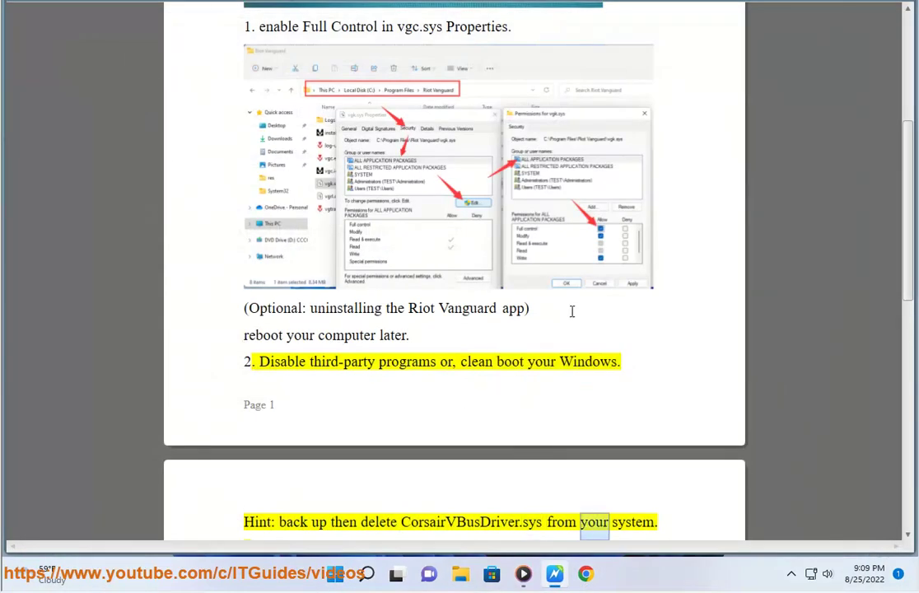
pyautogui.scroll(-1, 576, 309)
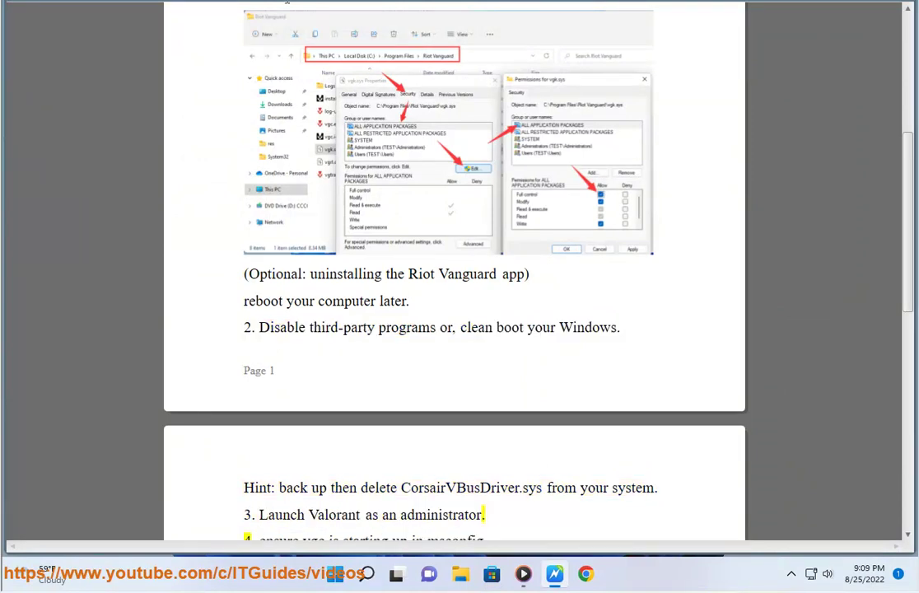
pyautogui.scroll(-1, 415, 363)
pyautogui.click(366, 575)
pyautogui.write('va')
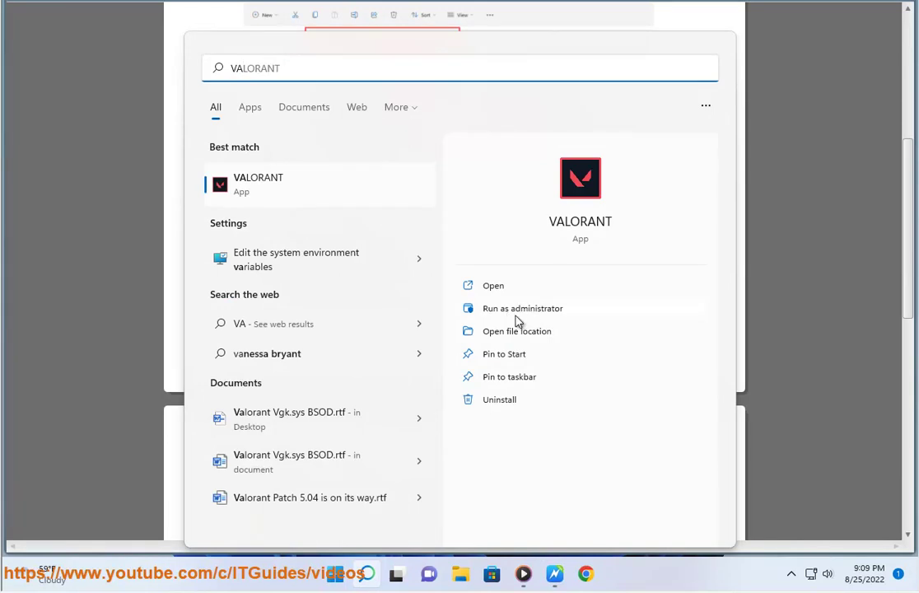
pyautogui.click(774, 312)
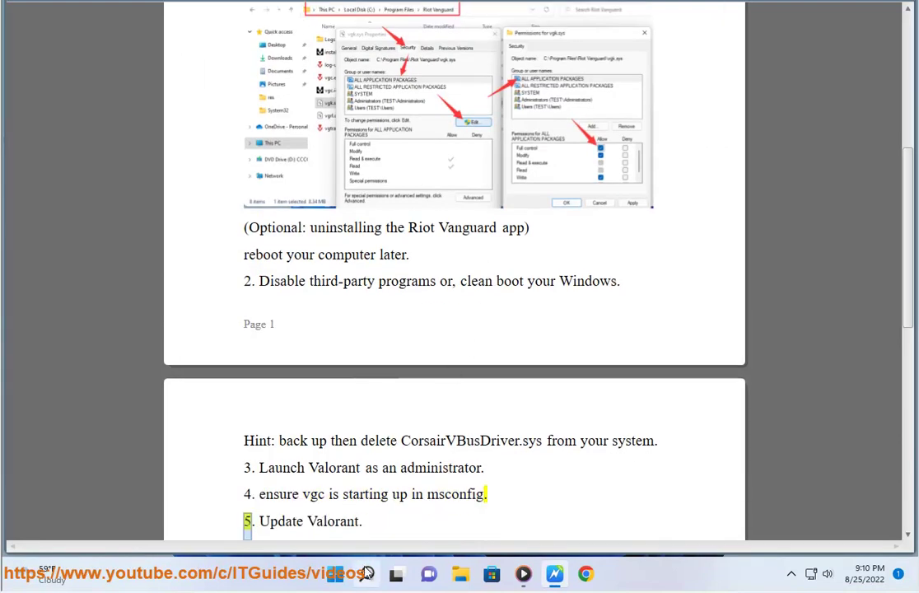
pyautogui.press('super+s')
# Open System Configuration and confirm vgc is checked on the Services tab
pyautogui.click(287, 139)
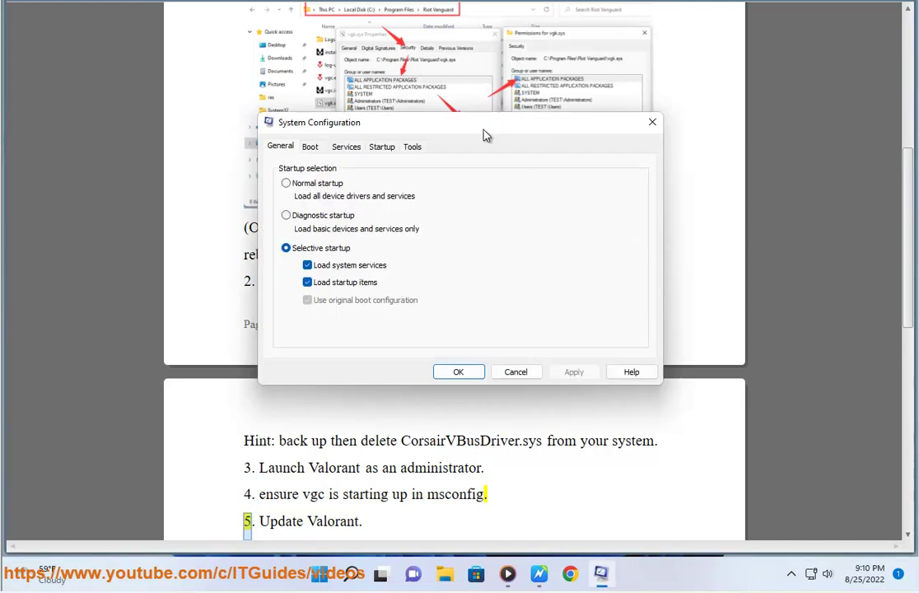
pyautogui.click(346, 148)
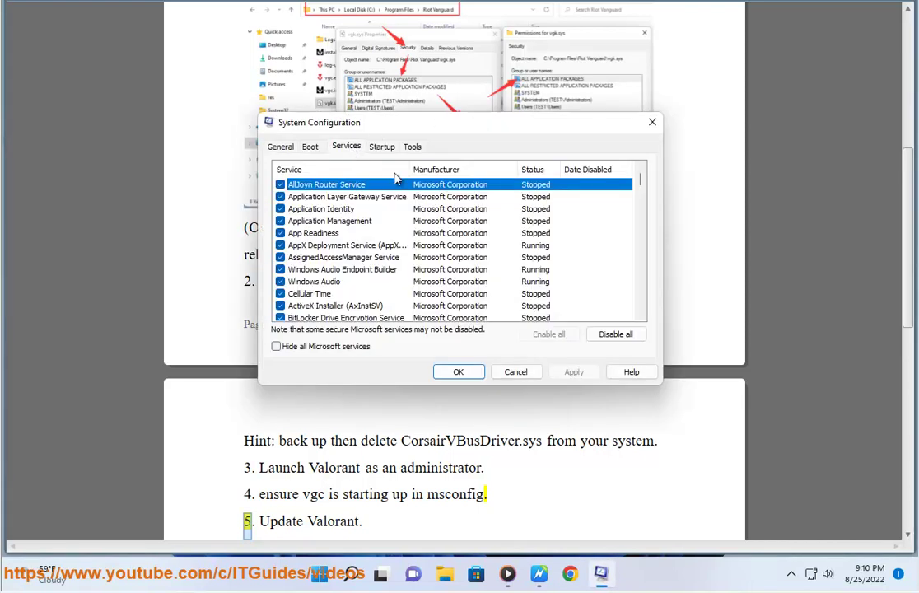
pyautogui.click(381, 245)
pyautogui.write('vgc')
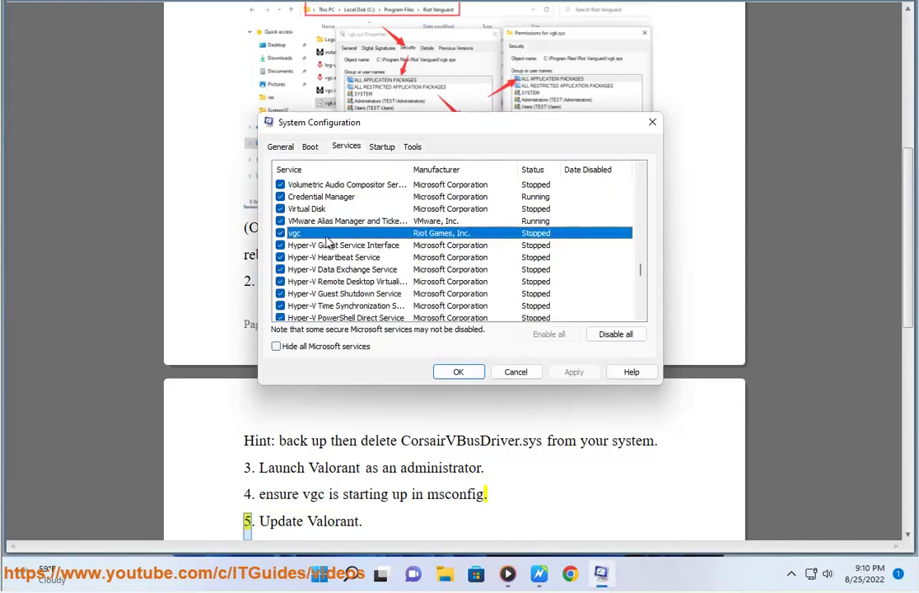
# Find and open the Services app from Windows search
pyautogui.click(350, 573)
pyautogui.write('SER')
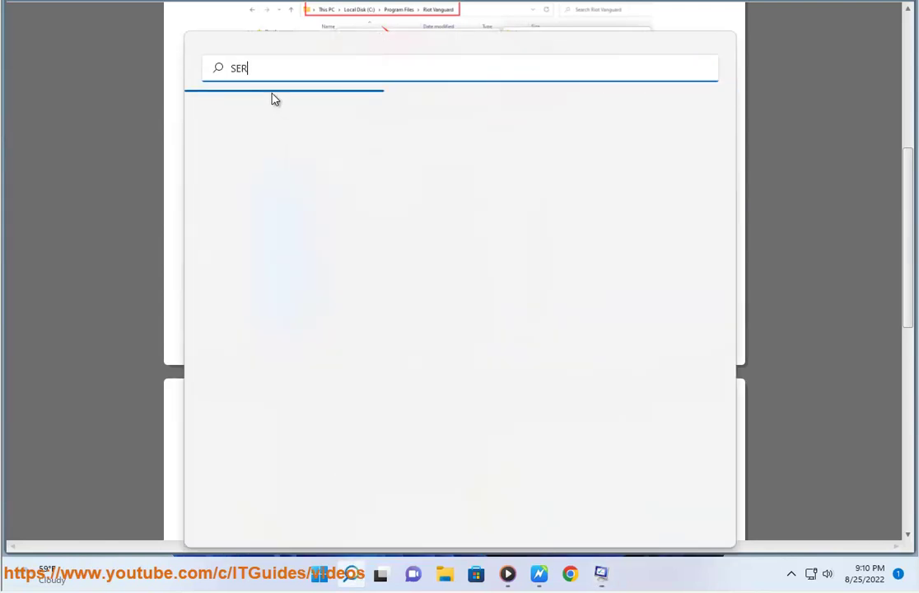
pyautogui.click(347, 581)
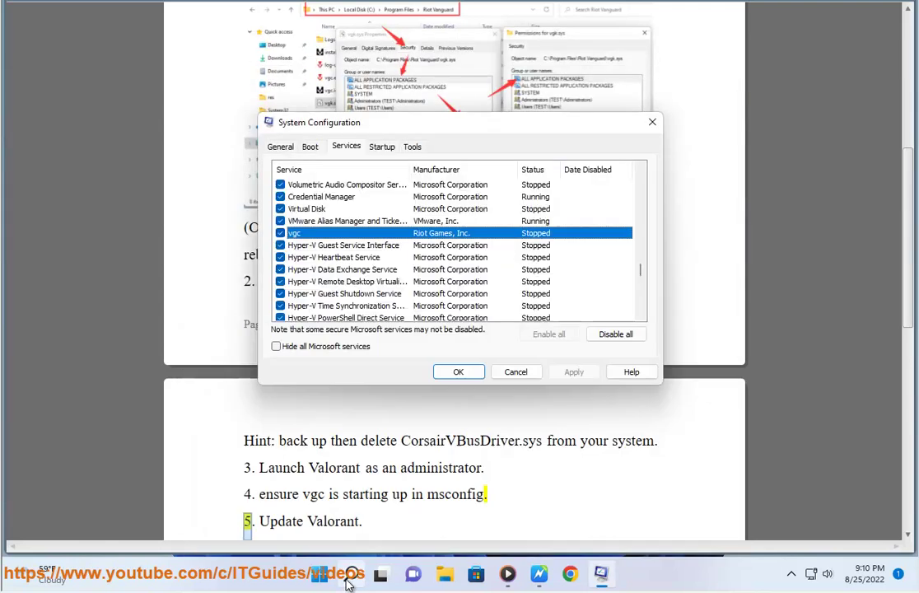
pyautogui.click(348, 576)
pyautogui.write('Steam')
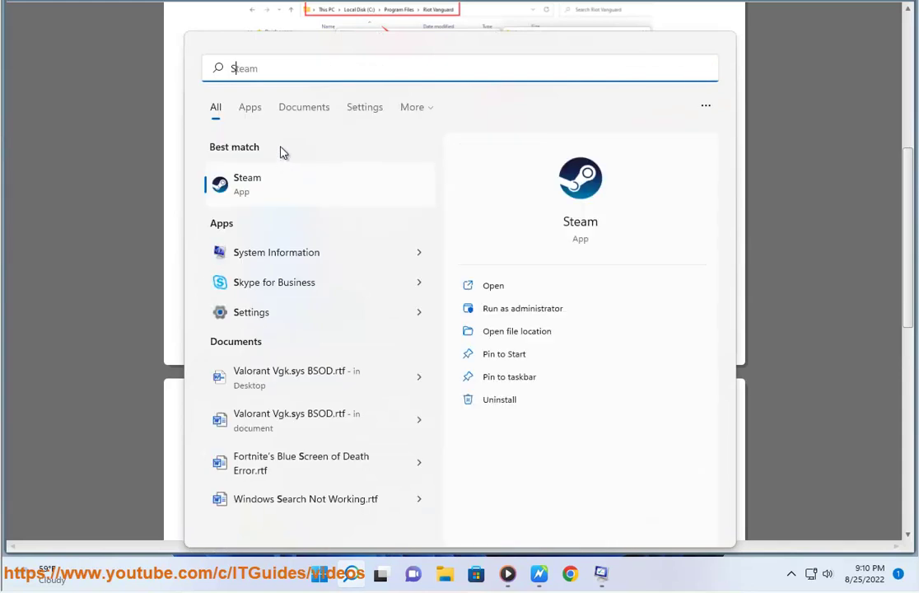
pyautogui.write('ERvices')
pyautogui.click(275, 189)
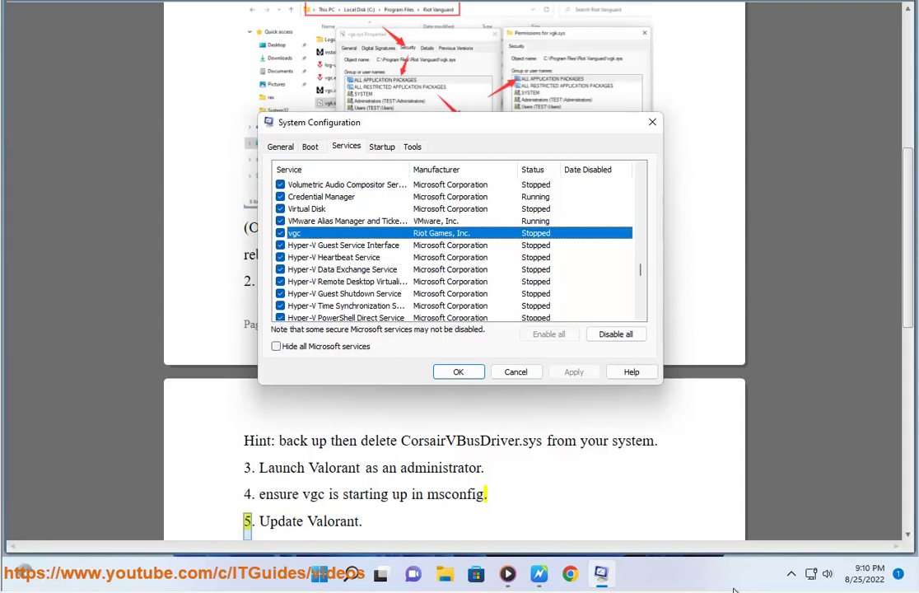
pyautogui.click(790, 574)
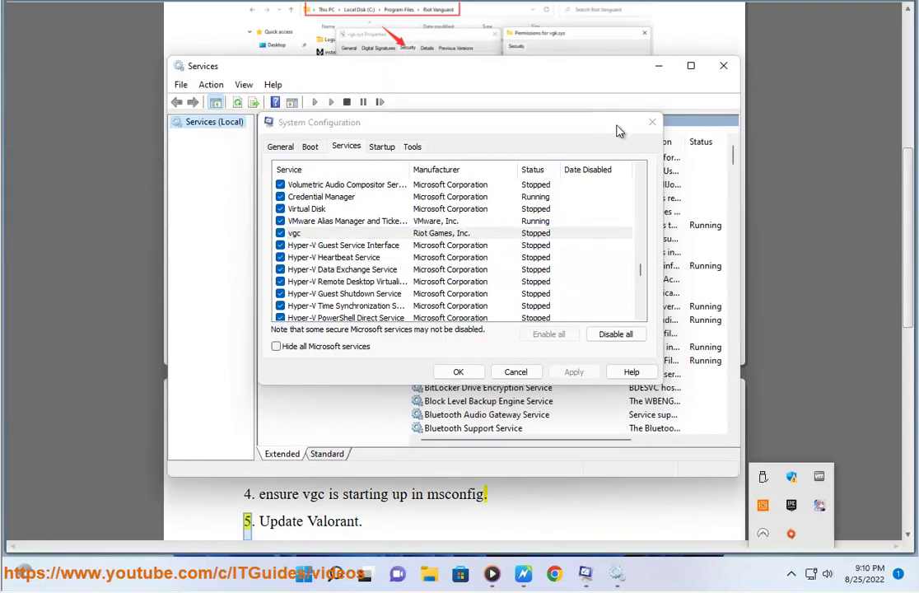
# Close System Configuration, then locate vgc in Services and start it
pyautogui.click(652, 121)
pyautogui.click(521, 333)
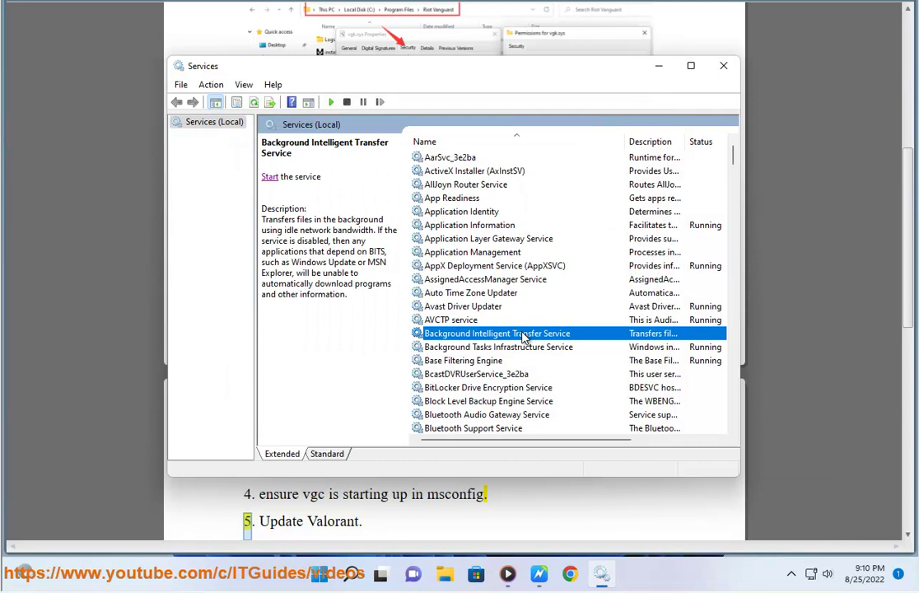
pyautogui.write('vgc')
pyautogui.click(268, 176)
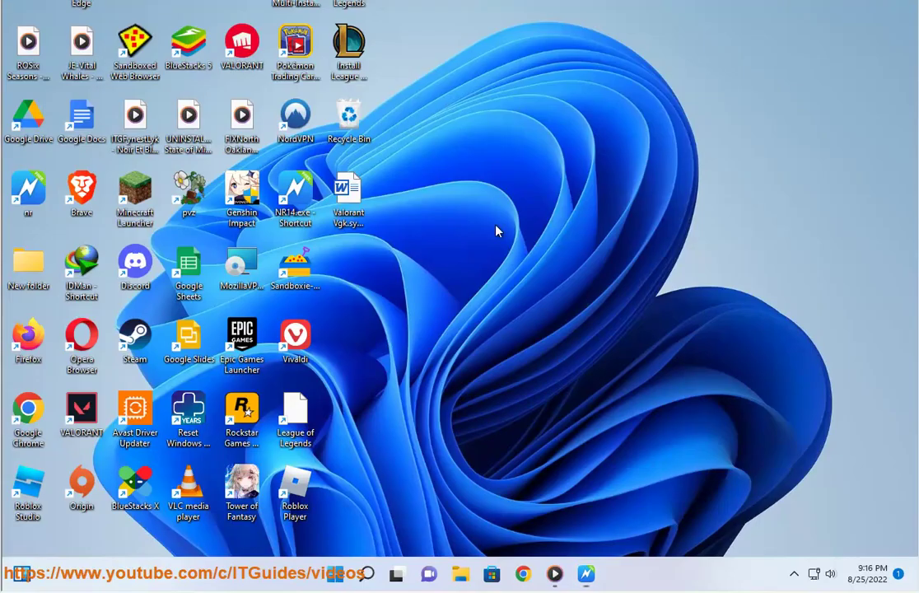
# Show the VALORANT shortcut's Run as administrator option, then return to the fix document
pyautogui.rightClick(99, 411)
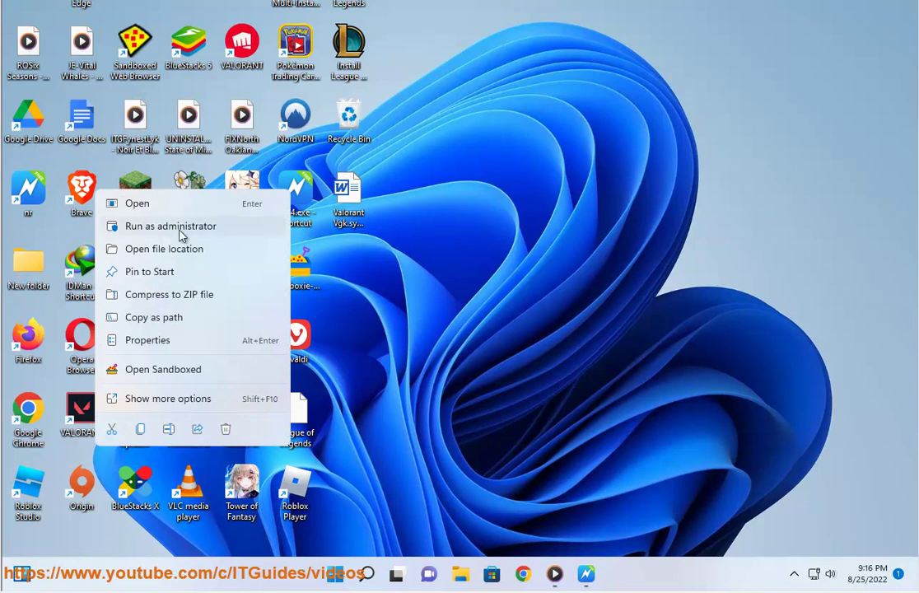
pyautogui.click(516, 346)
pyautogui.click(586, 574)
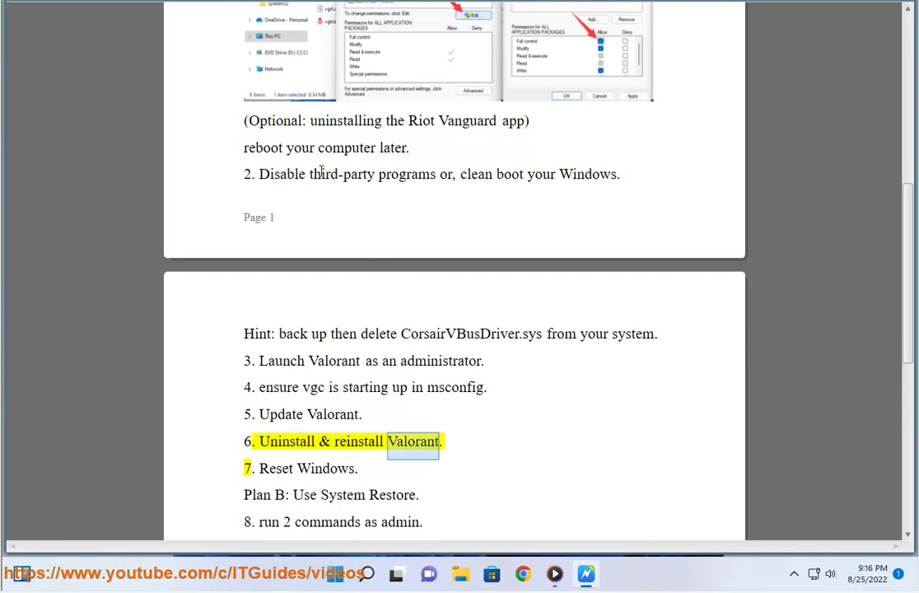
pyautogui.press('super+s')
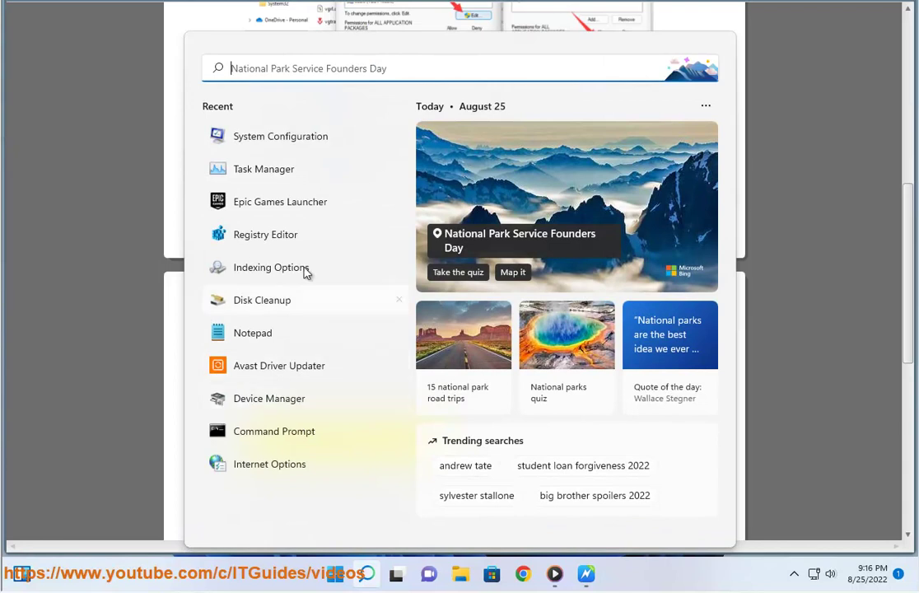
pyautogui.write('c')
pyautogui.click(295, 179)
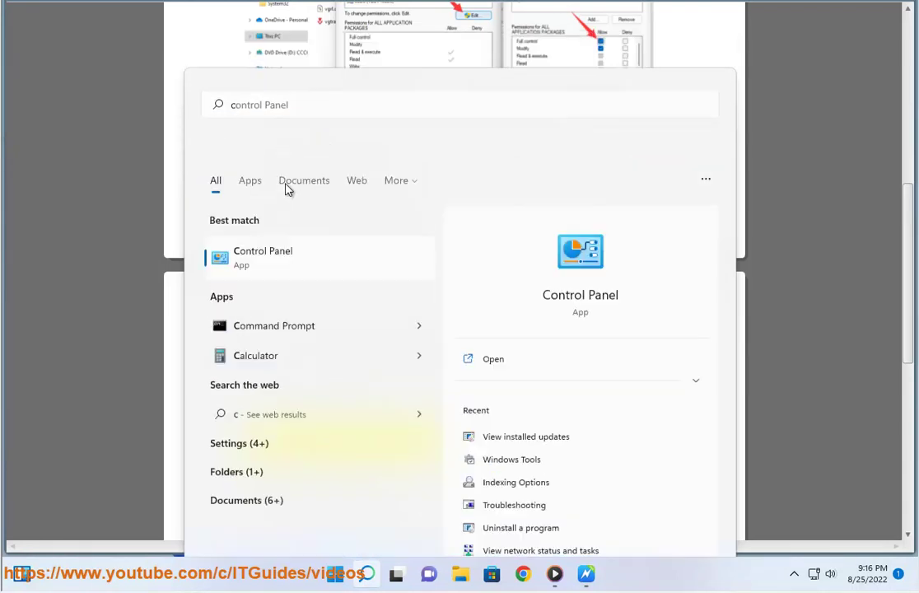
pyautogui.click(261, 353)
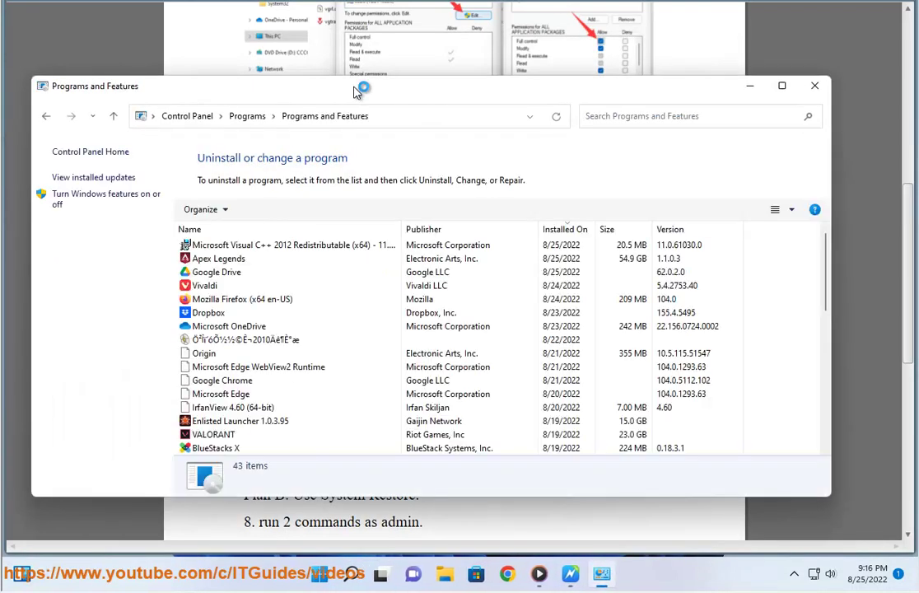
pyautogui.moveTo(359, 92); pyautogui.dragTo(642, 55)
pyautogui.click(475, 375)
pyautogui.press('v')
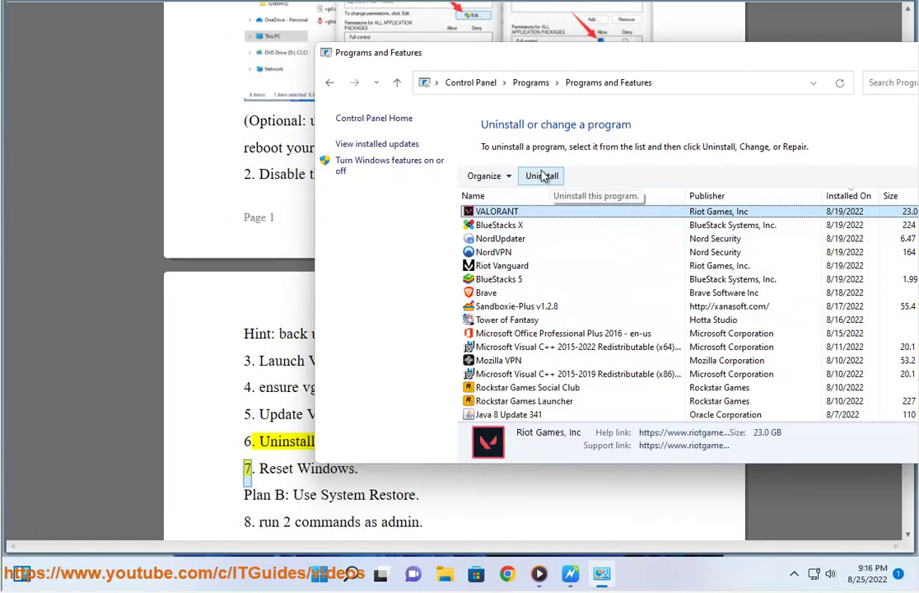
pyautogui.moveTo(843, 59); pyautogui.dragTo(596, 58)
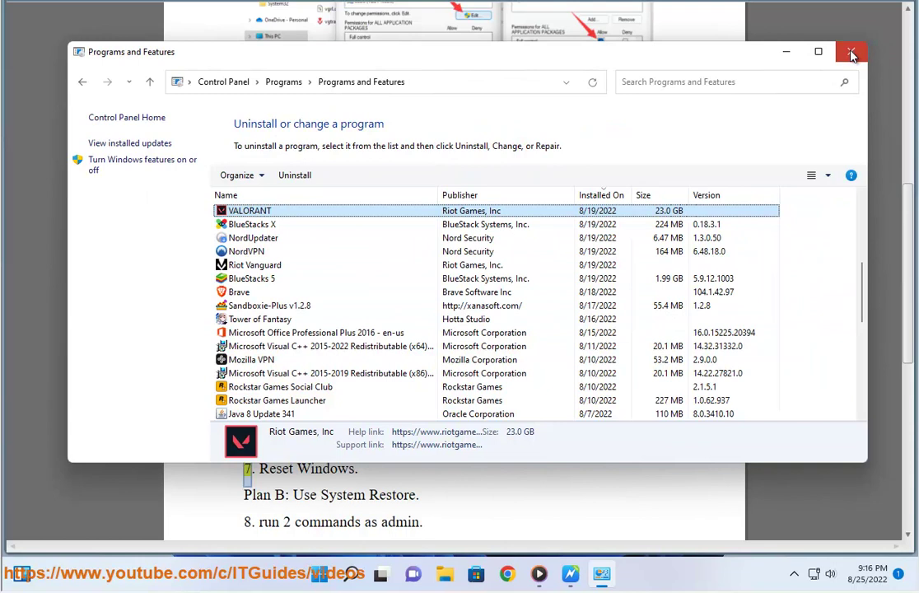
pyautogui.click(850, 52)
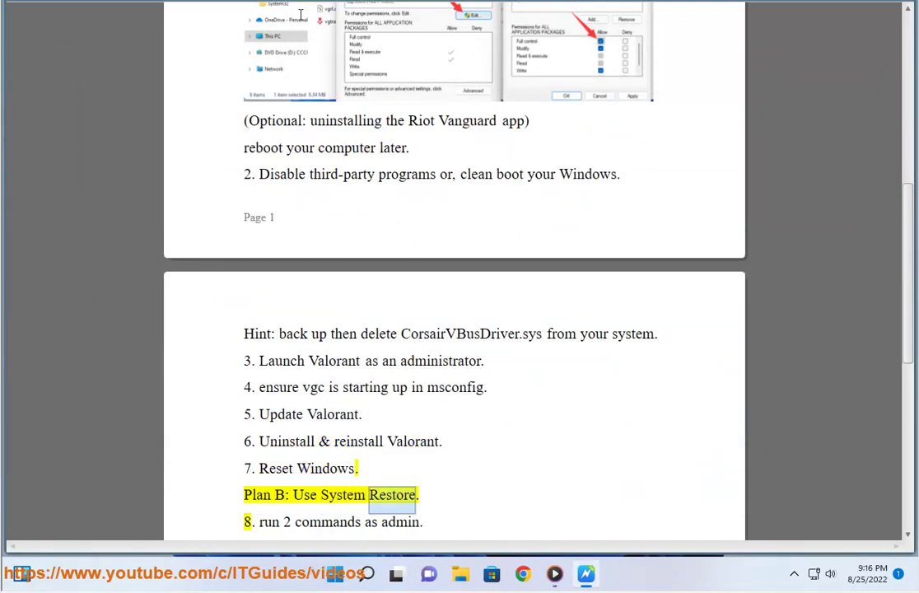
# Open Backup and Restore (Windows 7) from Control Panel
pyautogui.click(365, 574)
pyautogui.click(255, 138)
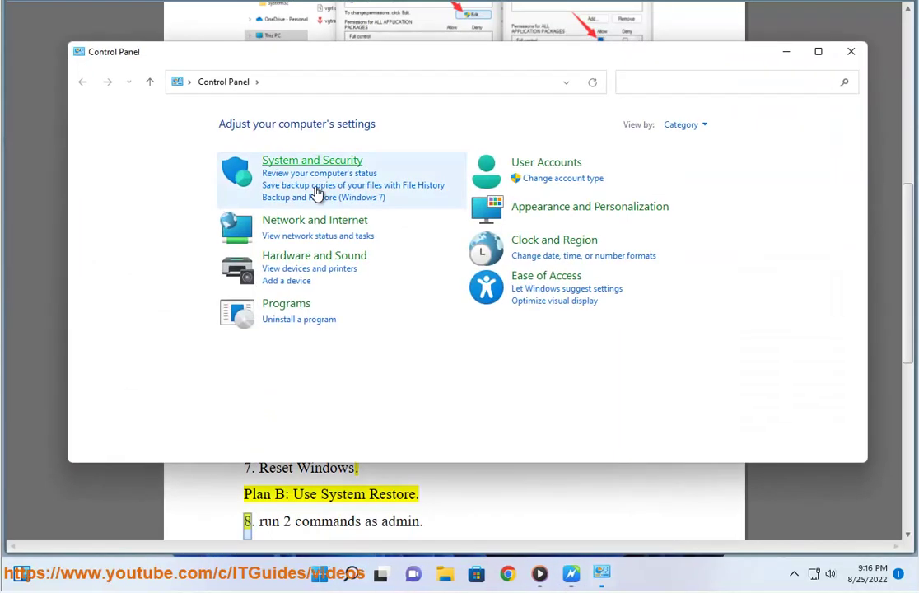
pyautogui.click(325, 200)
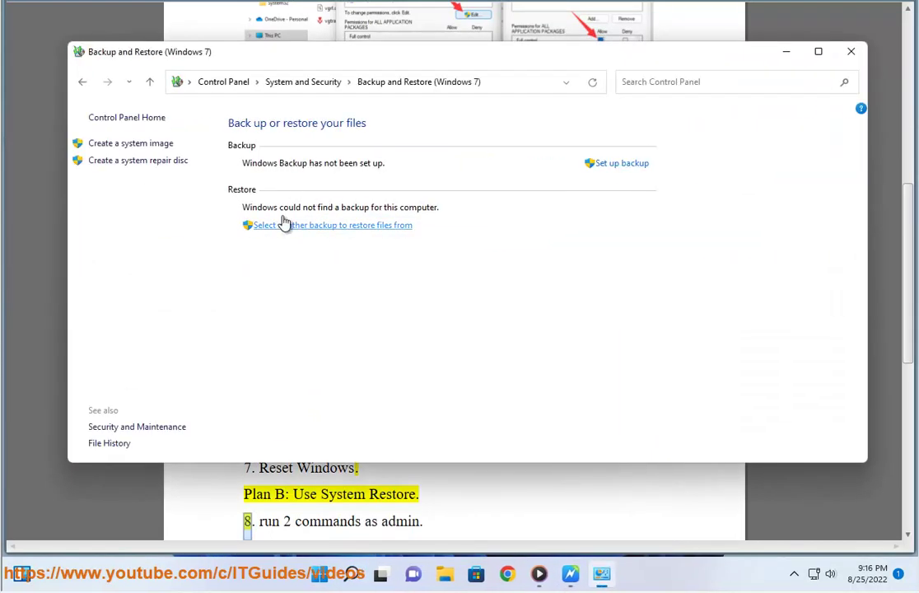
# Start Reset this PC from Settings > System > Recovery, choosing Keep my files
pyautogui.click(320, 578)
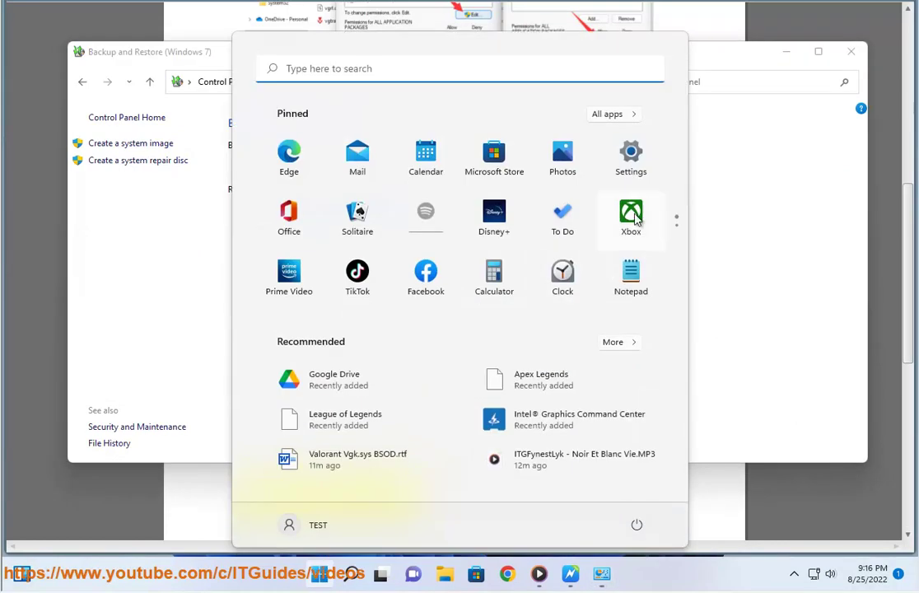
pyautogui.click(631, 160)
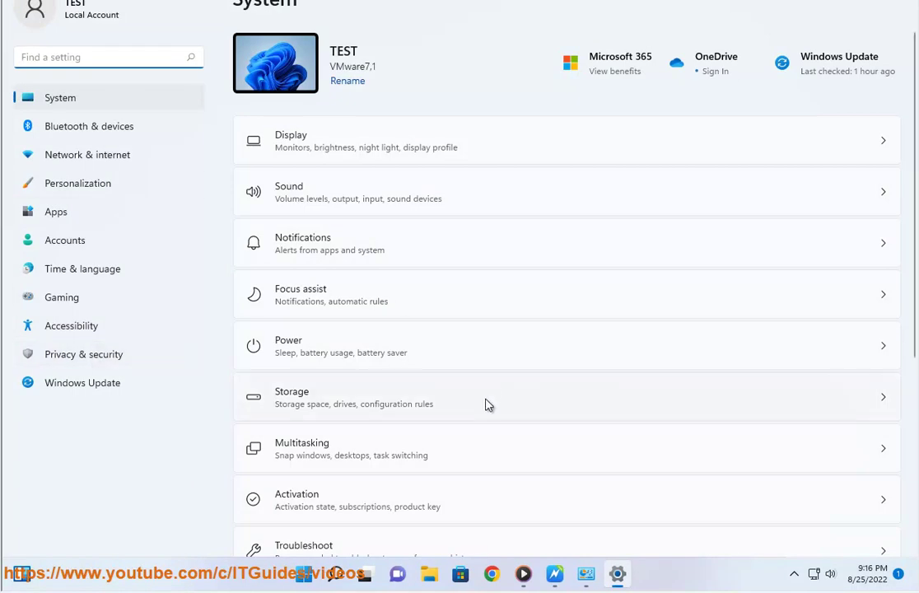
pyautogui.scroll(-2, 488, 404)
pyautogui.click(370, 442)
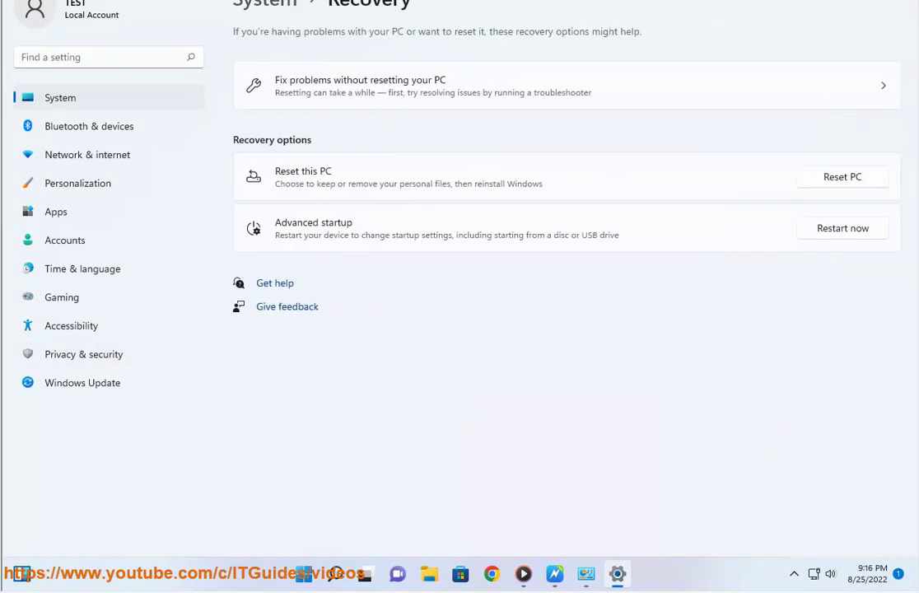
pyautogui.click(852, 181)
pyautogui.click(383, 177)
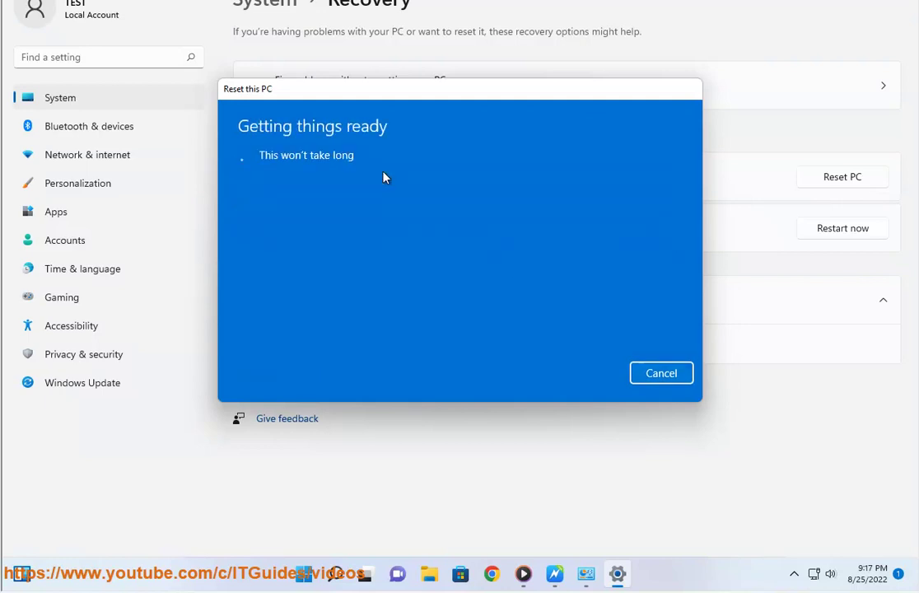
pyautogui.click(554, 574)
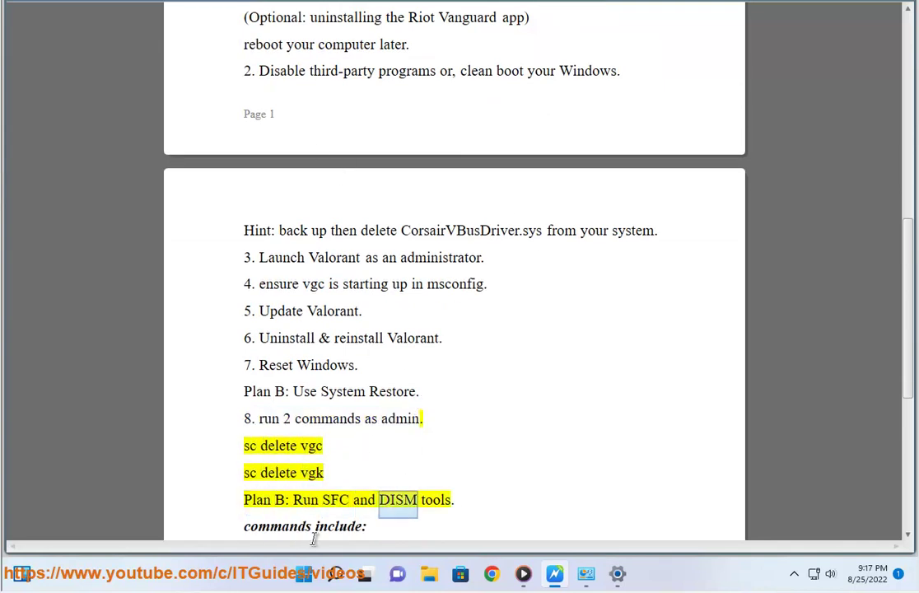
# Open Command Prompt as administrator from search and reposition its window
pyautogui.click(334, 576)
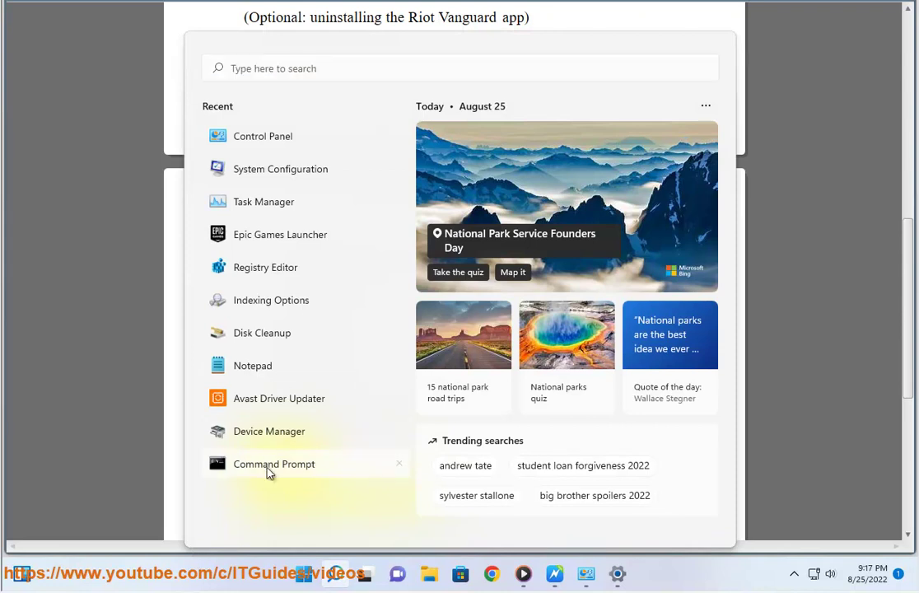
pyautogui.rightClick(269, 467)
pyautogui.click(351, 421)
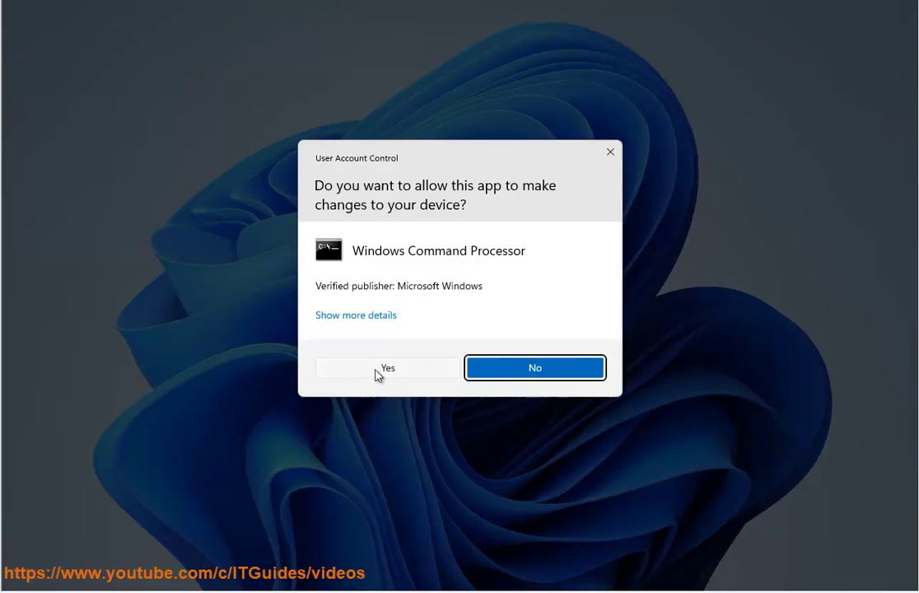
pyautogui.click(372, 368)
pyautogui.moveTo(356, 18); pyautogui.dragTo(599, 126)
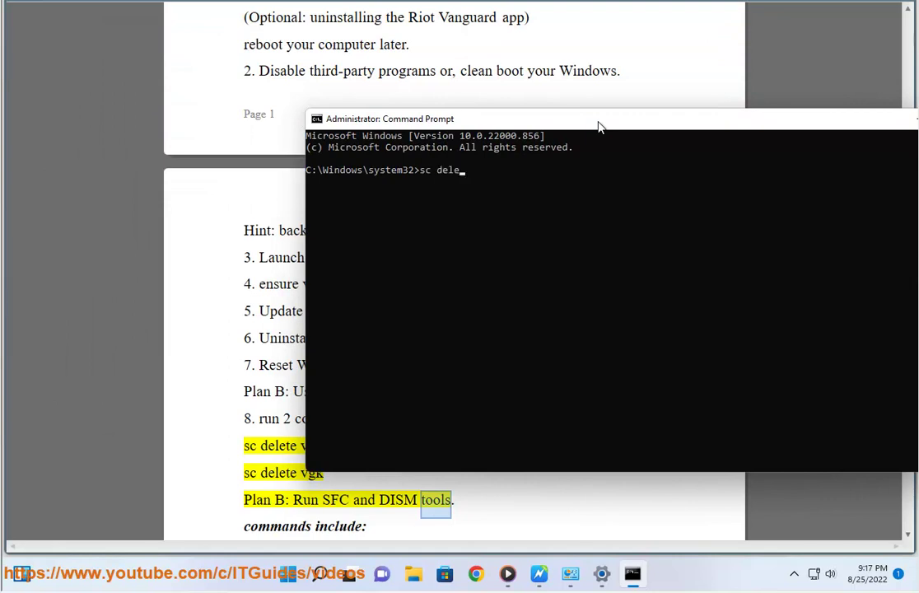
pyautogui.moveTo(588, 125); pyautogui.dragTo(601, 88)
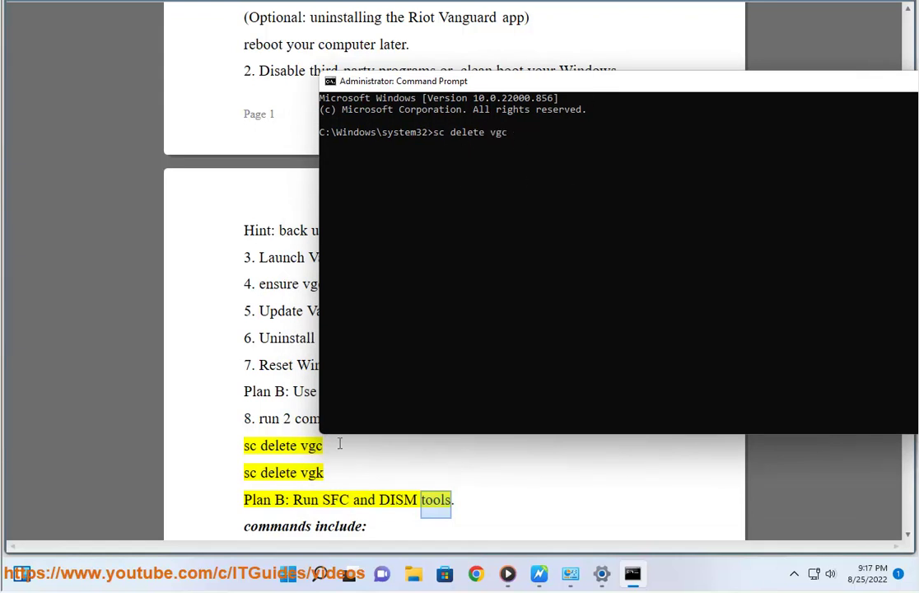
# In the fix-steps document, select the word vgk and scroll down through the steps
pyautogui.click(329, 474)
pyautogui.doubleClick(313, 473)
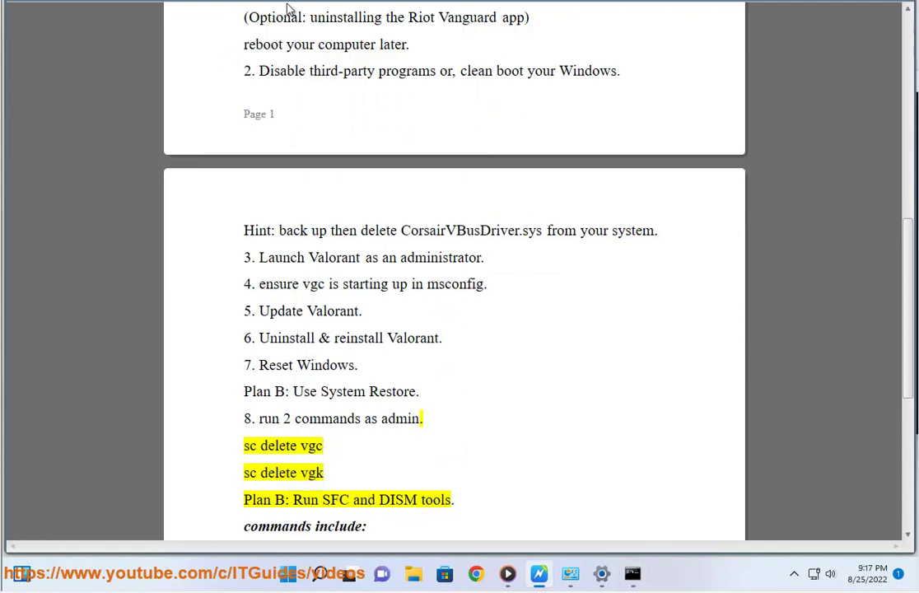
pyautogui.scroll(-1, 551, 222)
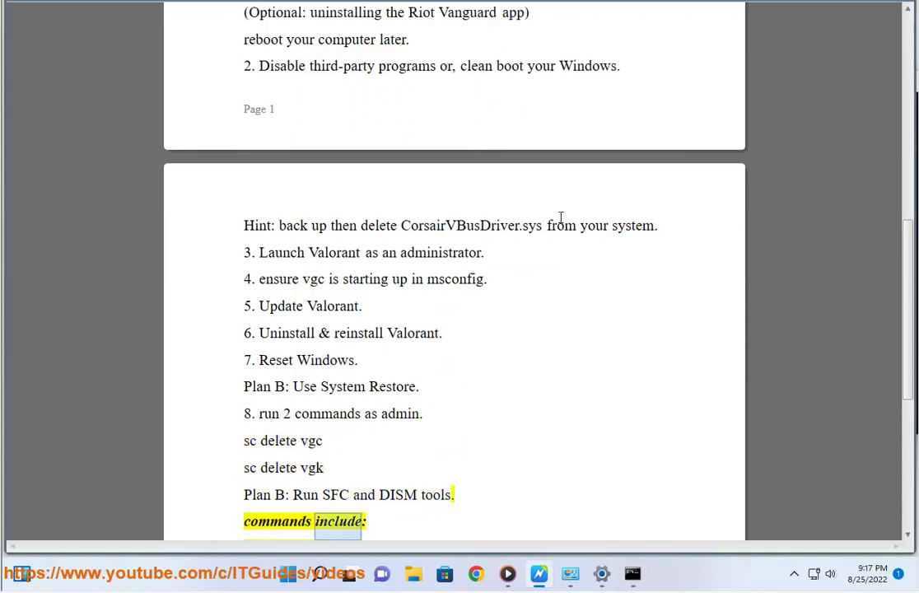
pyautogui.scroll(-3, 582, 350)
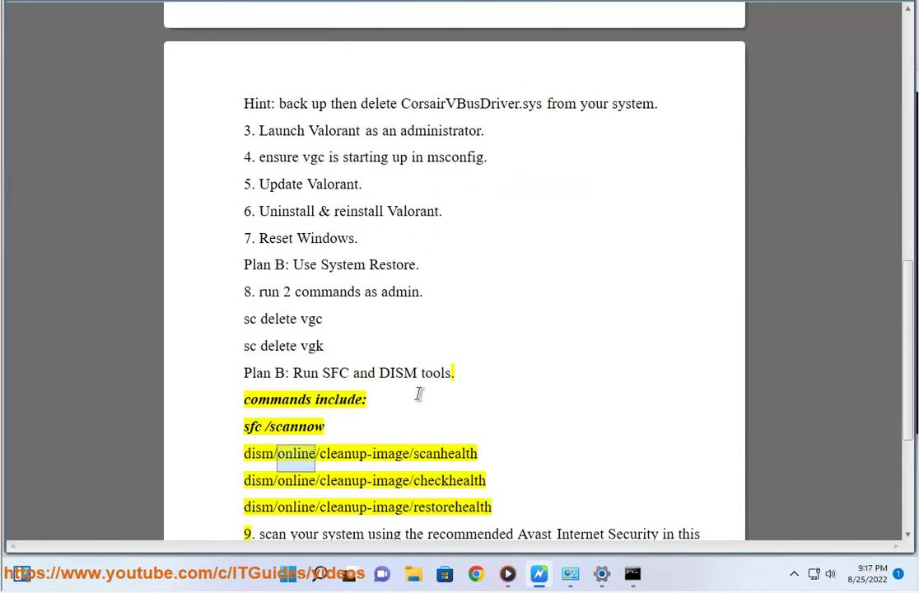
# Replace the sc delete command with the SFC command, then scroll the document to step 10
pyautogui.click(632, 572)
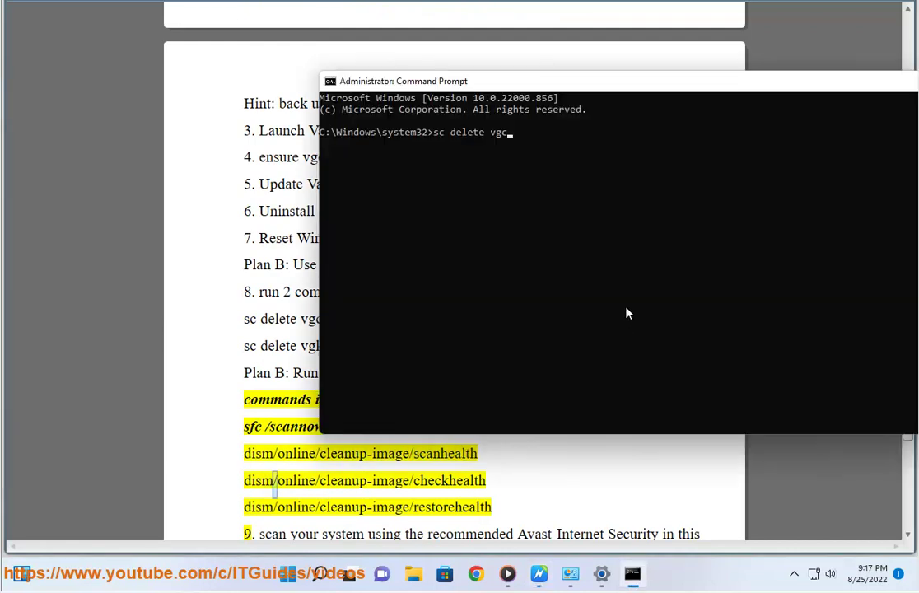
pyautogui.press('BackSpace')
pyautogui.press('BackSpace')
pyautogui.press('BackSpace')
pyautogui.press('BackSpace')
pyautogui.press('BackSpace')
pyautogui.press('BackSpace')
pyautogui.press('BackSpace')
pyautogui.press('BackSpace')
pyautogui.press('BackSpace')
pyautogui.press('BackSpace')
pyautogui.press('BackSpace')
pyautogui.press('BackSpace')
pyautogui.press('BackSpace')
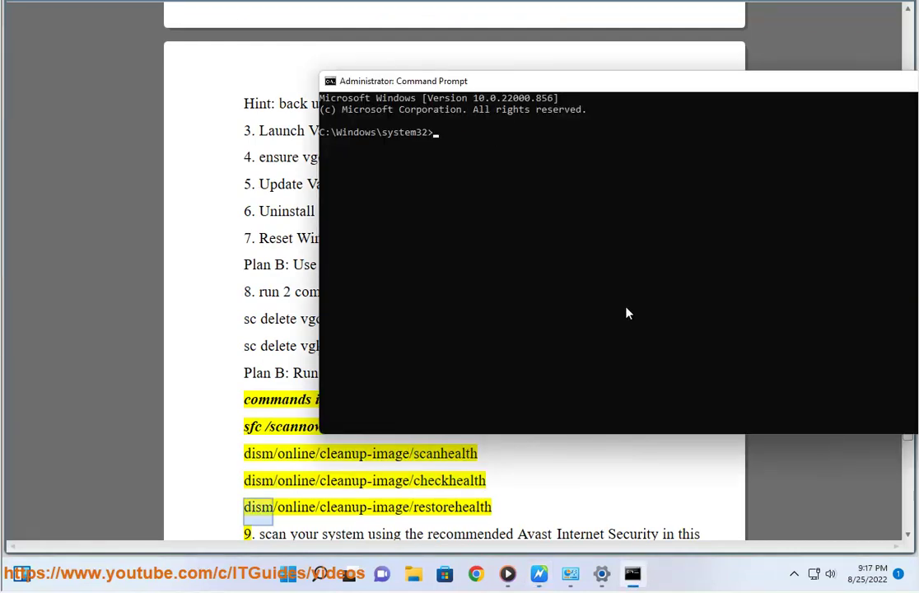
pyautogui.write('SFC...')
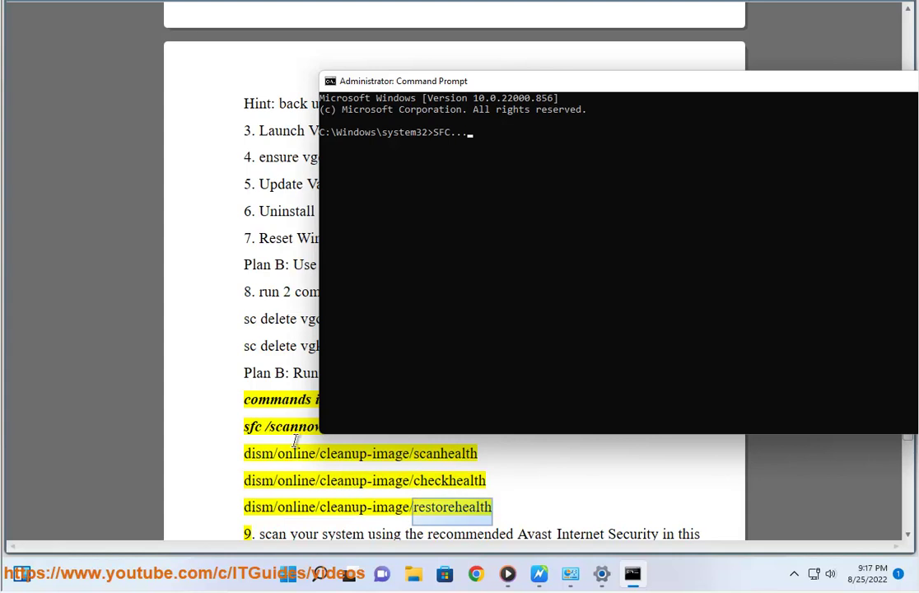
pyautogui.click(274, 396)
pyautogui.scroll(-1, 456, 424)
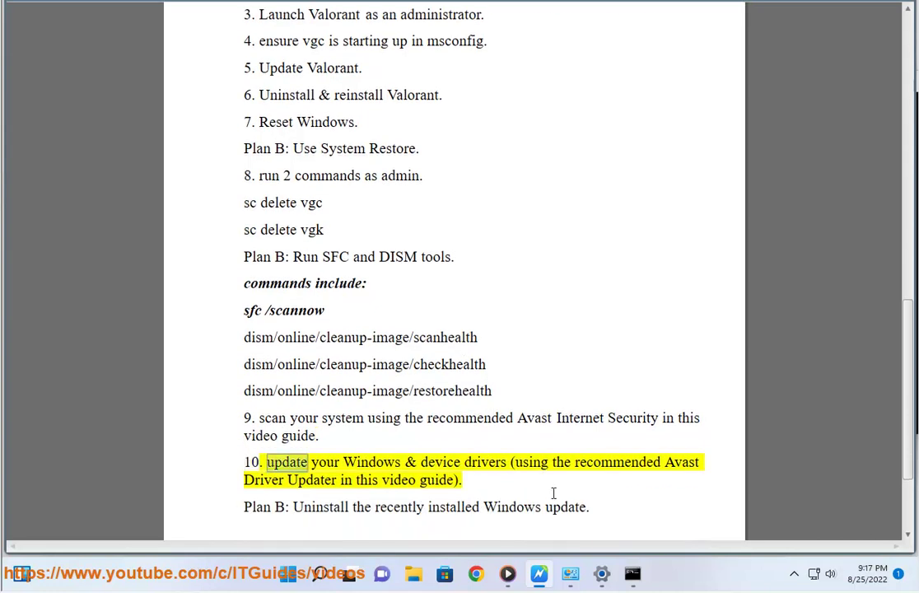
# Cancel the Reset this PC dialog and run a Windows Update check
pyautogui.click(599, 574)
pyautogui.press('Escape')
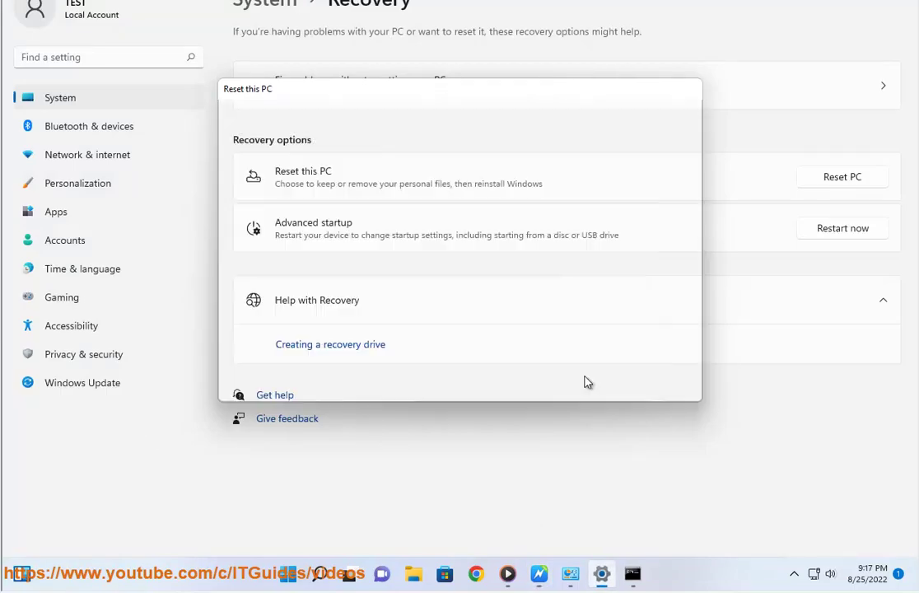
pyautogui.click(127, 384)
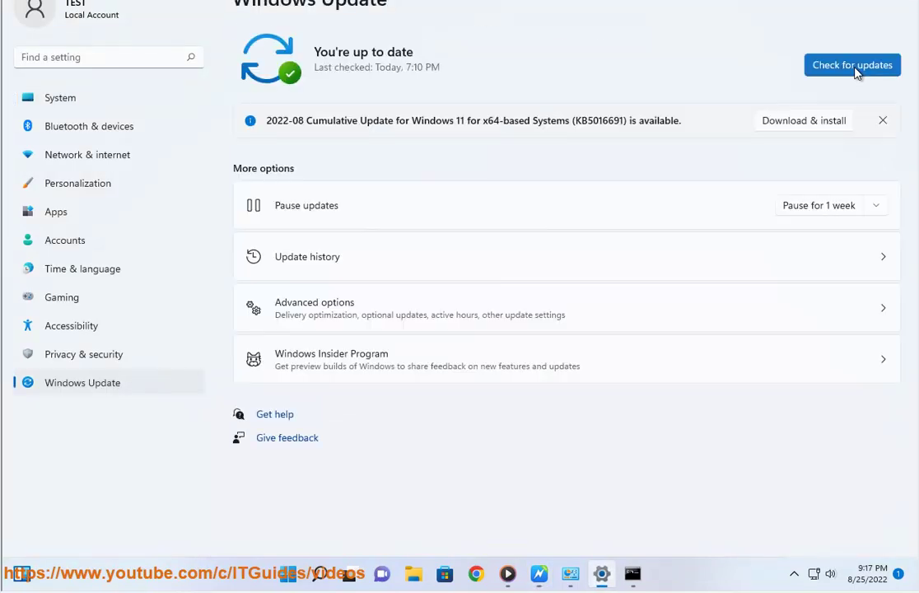
pyautogui.click(855, 69)
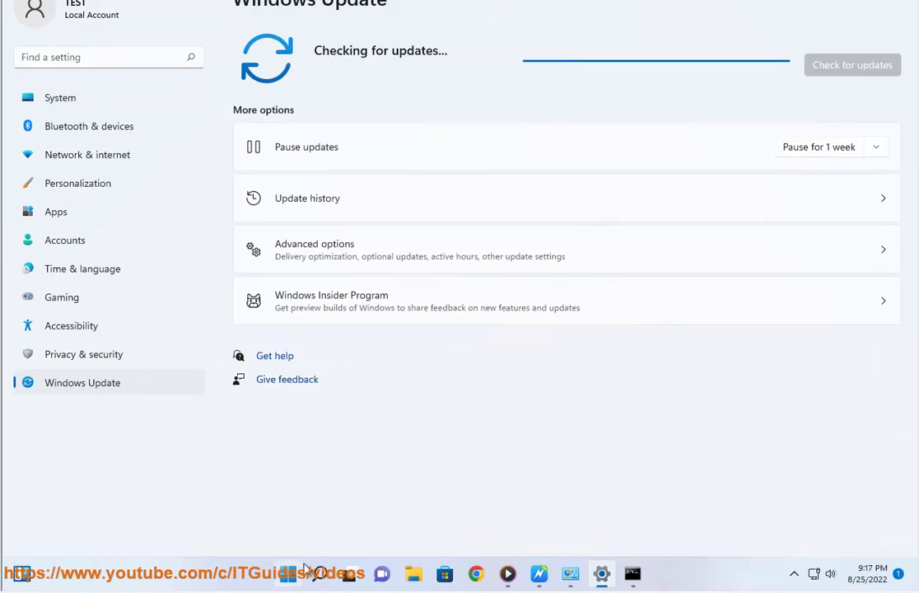
# Launch Avast Driver Updater from search, then return to the fix-steps document
pyautogui.click(318, 573)
pyautogui.write('A')
pyautogui.click(317, 189)
pyautogui.click(539, 574)
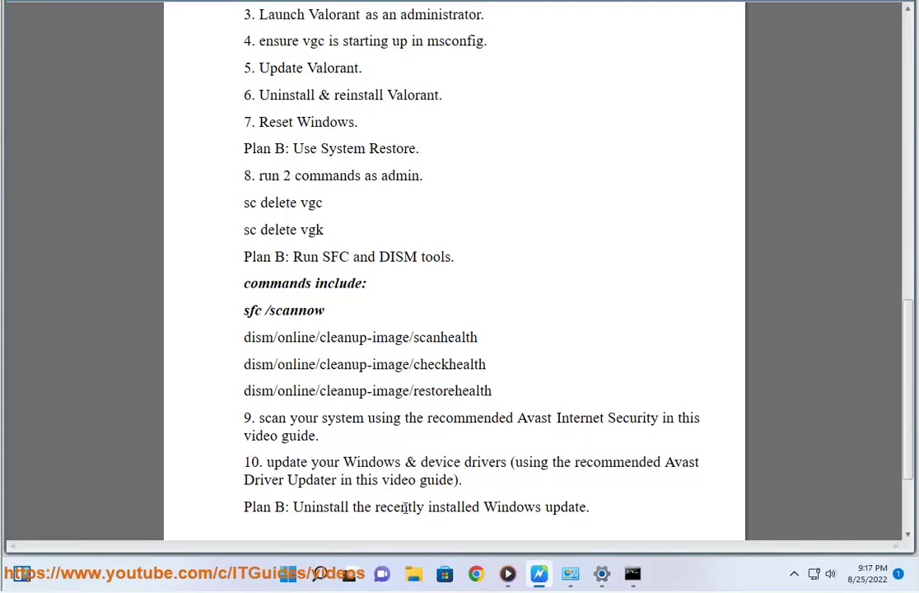
# Select the Plan B line, then go to Control Panel Programs and View installed updates
pyautogui.moveTo(452, 493); pyautogui.dragTo(592, 509)
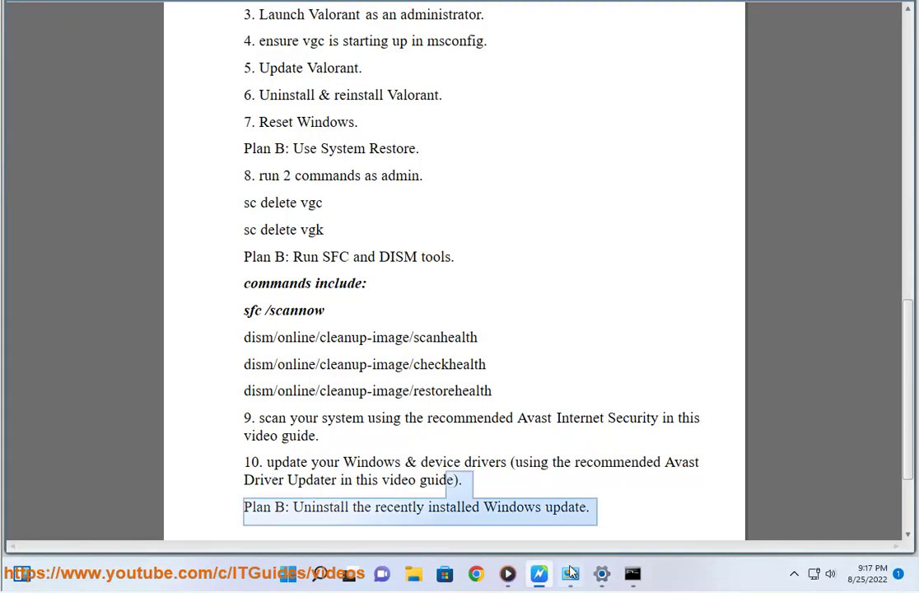
pyautogui.click(226, 83)
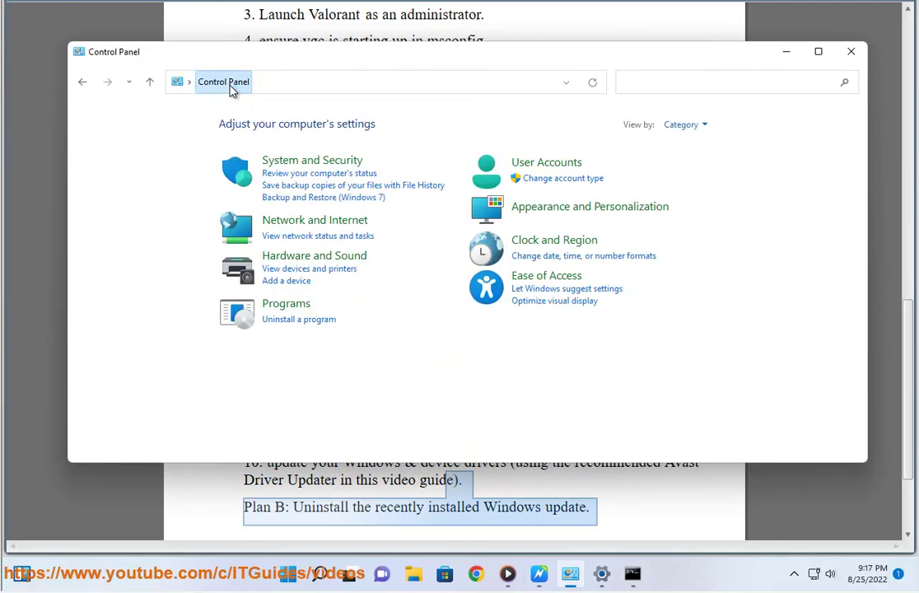
pyautogui.click(288, 303)
pyautogui.click(533, 137)
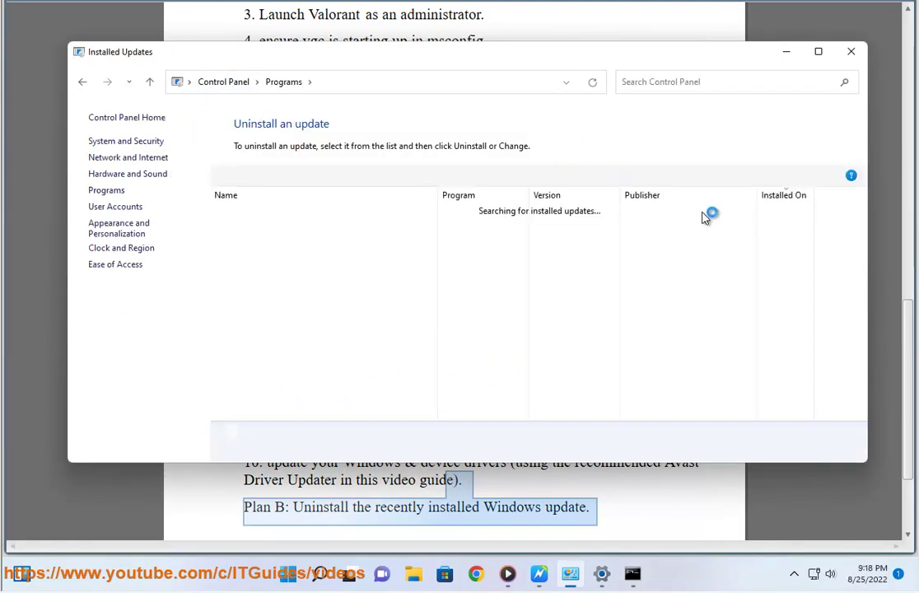